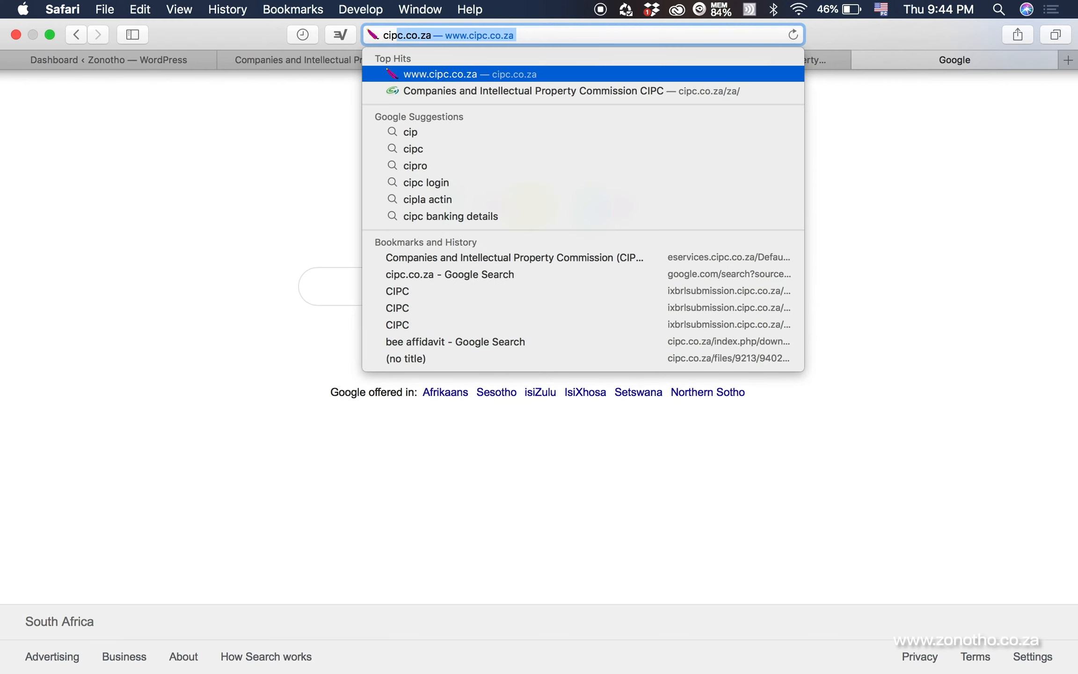
Load cipc.co.za and reach the eServices system from the Online Transacting menu
{"action": "key", "text": "Return"}
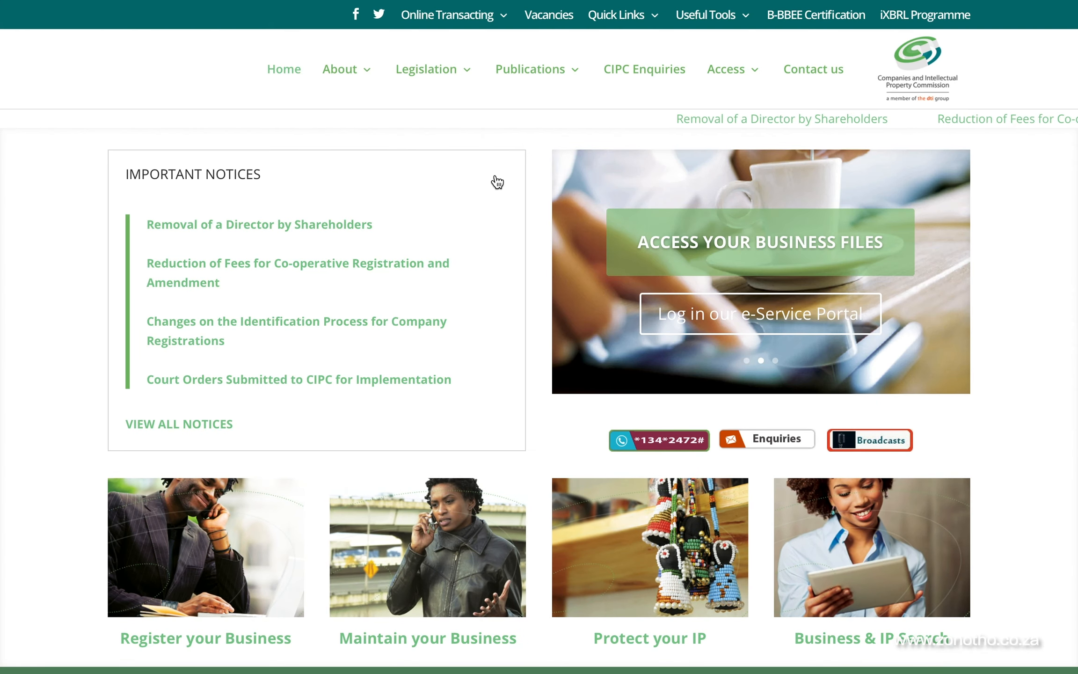
{"action": "mouse_move", "coordinate": [487, 56]}
{"action": "mouse_move", "coordinate": [497, 27]}
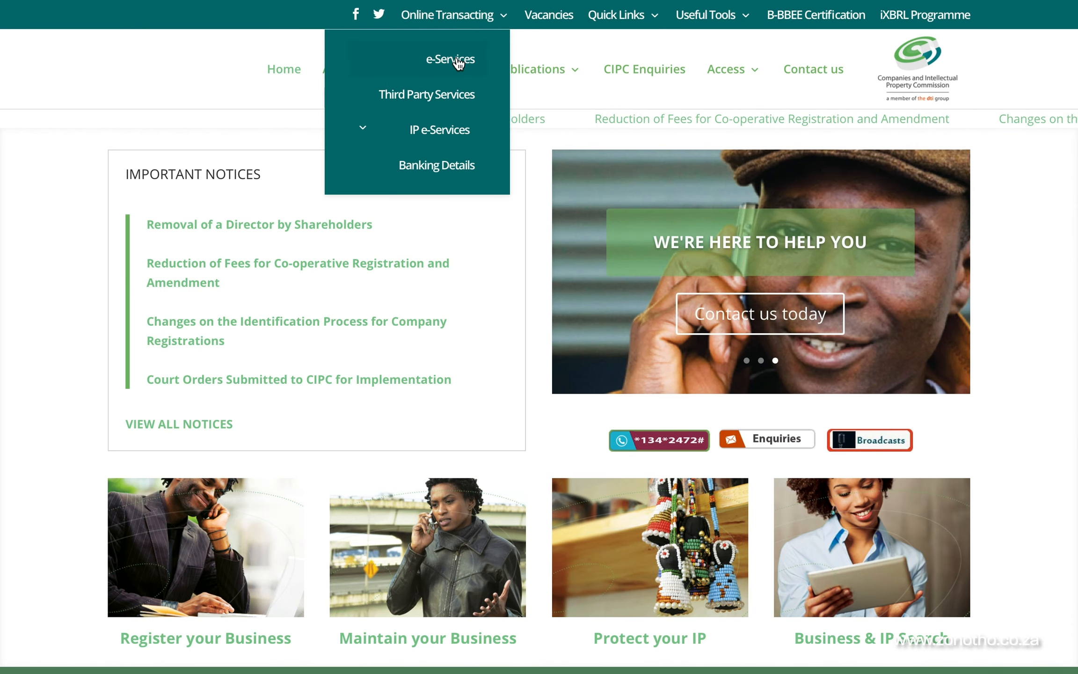
{"action": "left_click", "coordinate": [458, 62]}
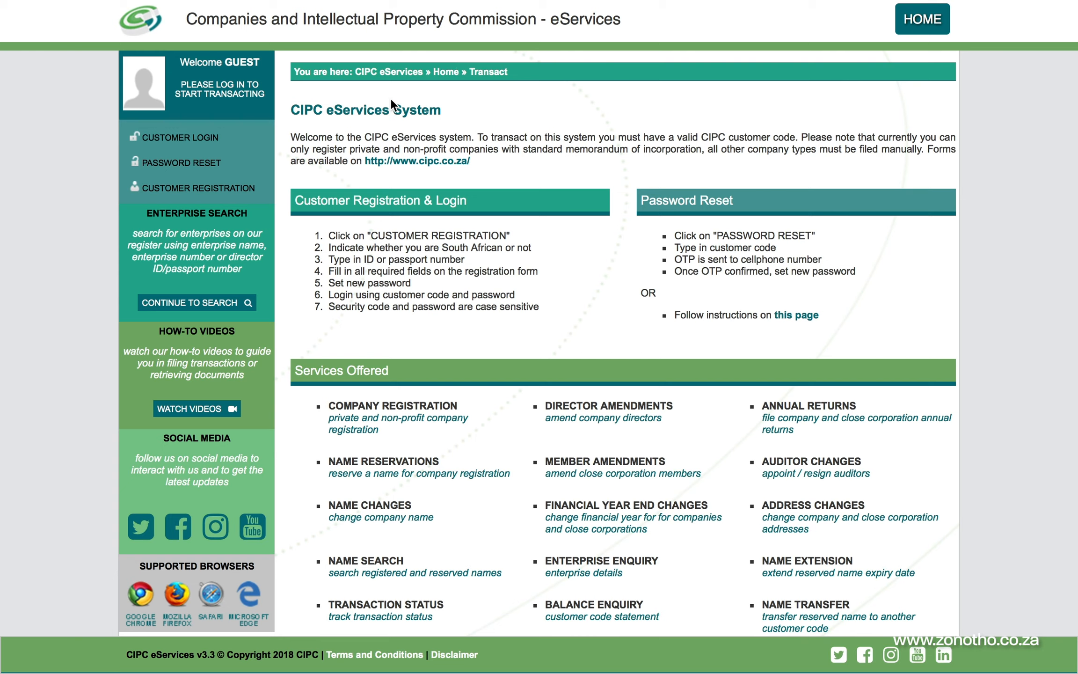
Start a customer registration, confirm a South African ID, and enter the ID number and surname
{"action": "left_click", "coordinate": [192, 196]}
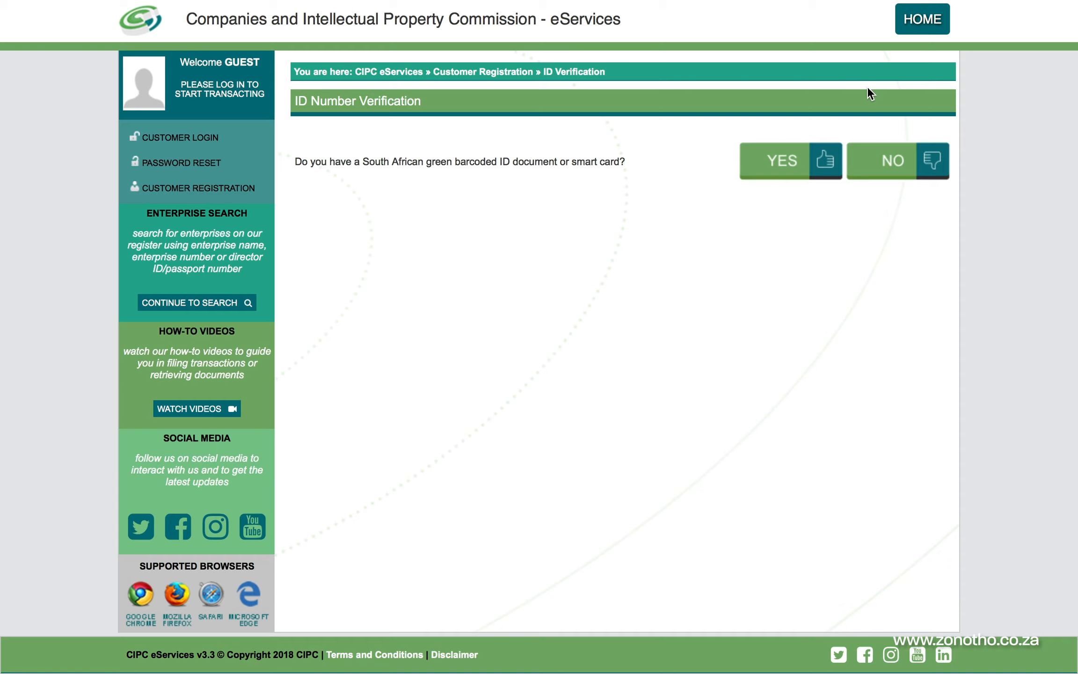
{"action": "left_click", "coordinate": [809, 162]}
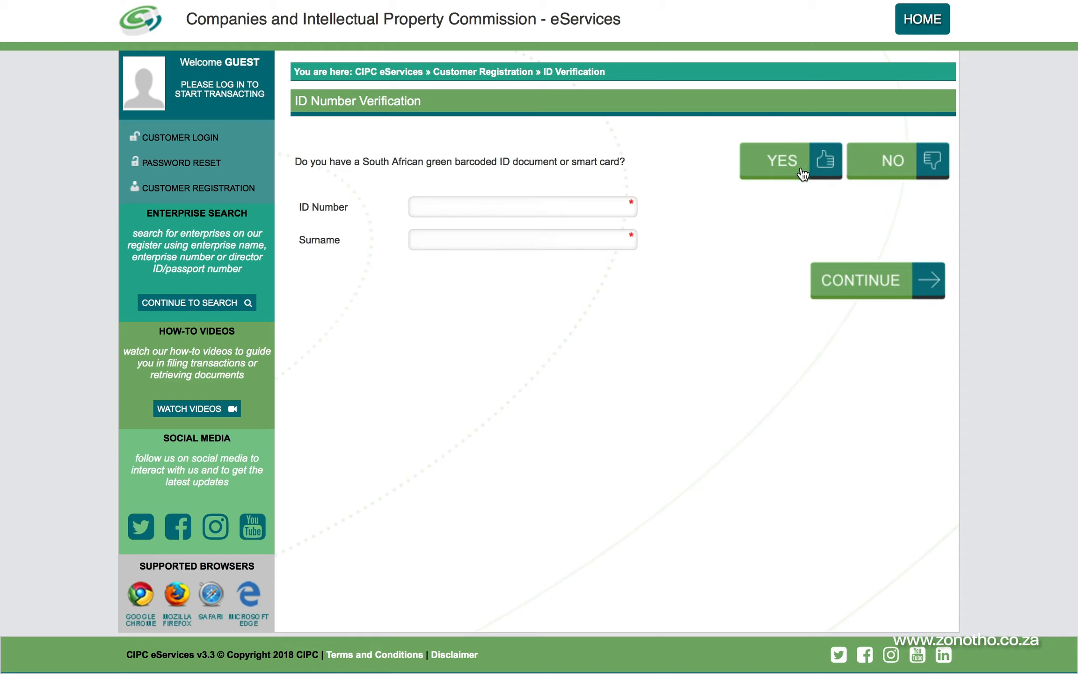
{"action": "left_click", "coordinate": [466, 212]}
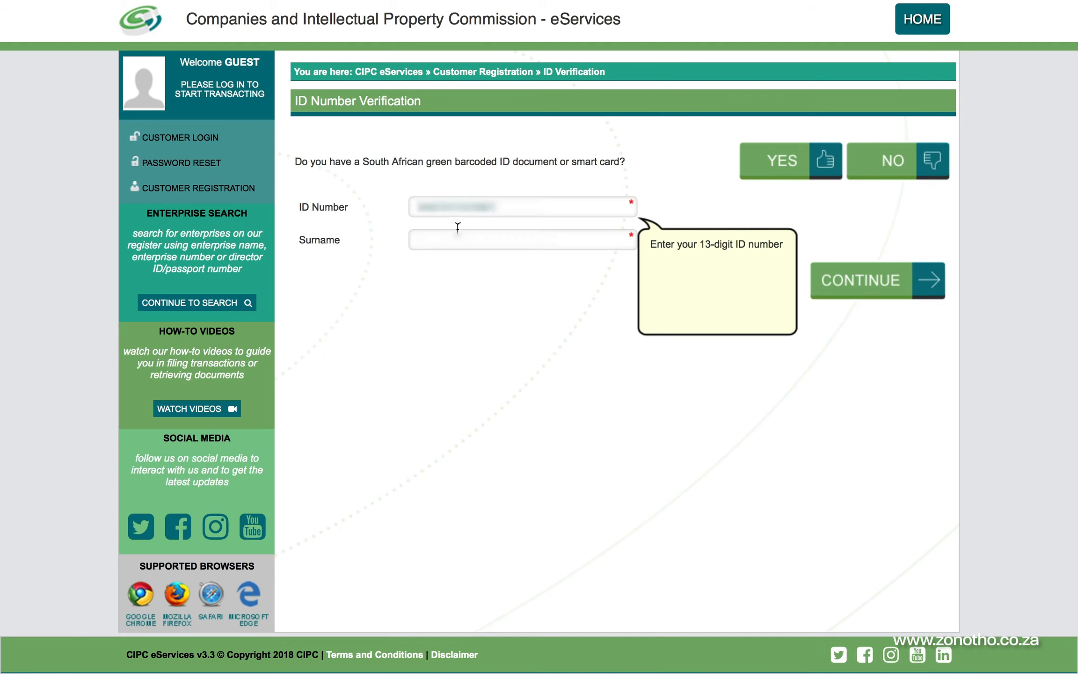
{"action": "left_click", "coordinate": [460, 237]}
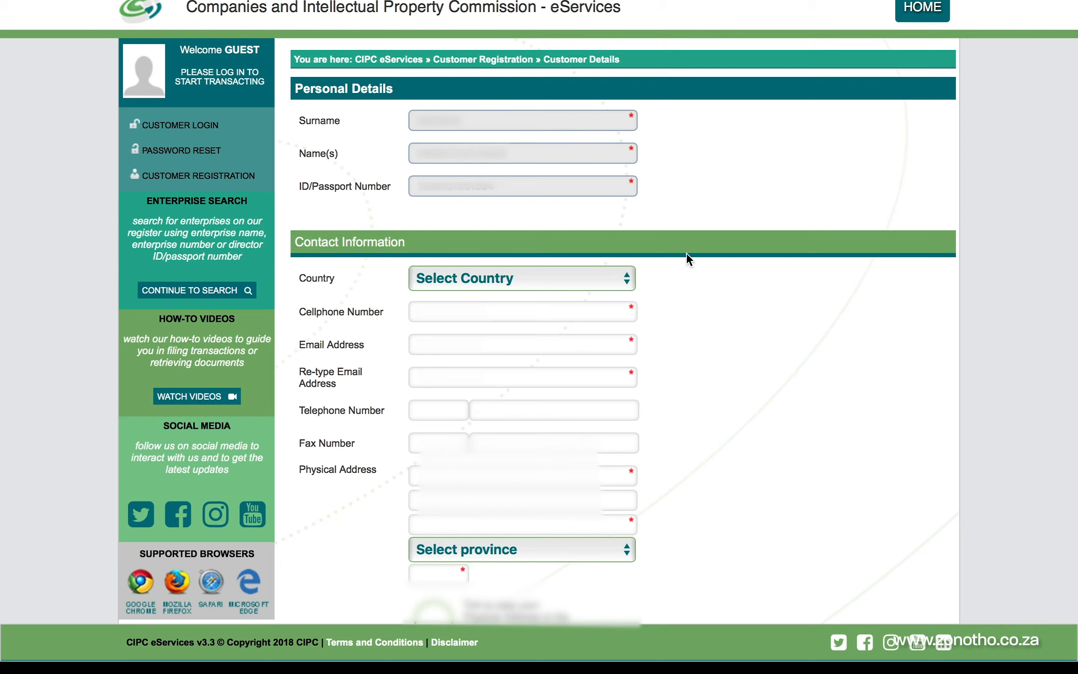
Set the country to South Africa and enter the cellphone number and email address twice
{"action": "left_click", "coordinate": [604, 275]}
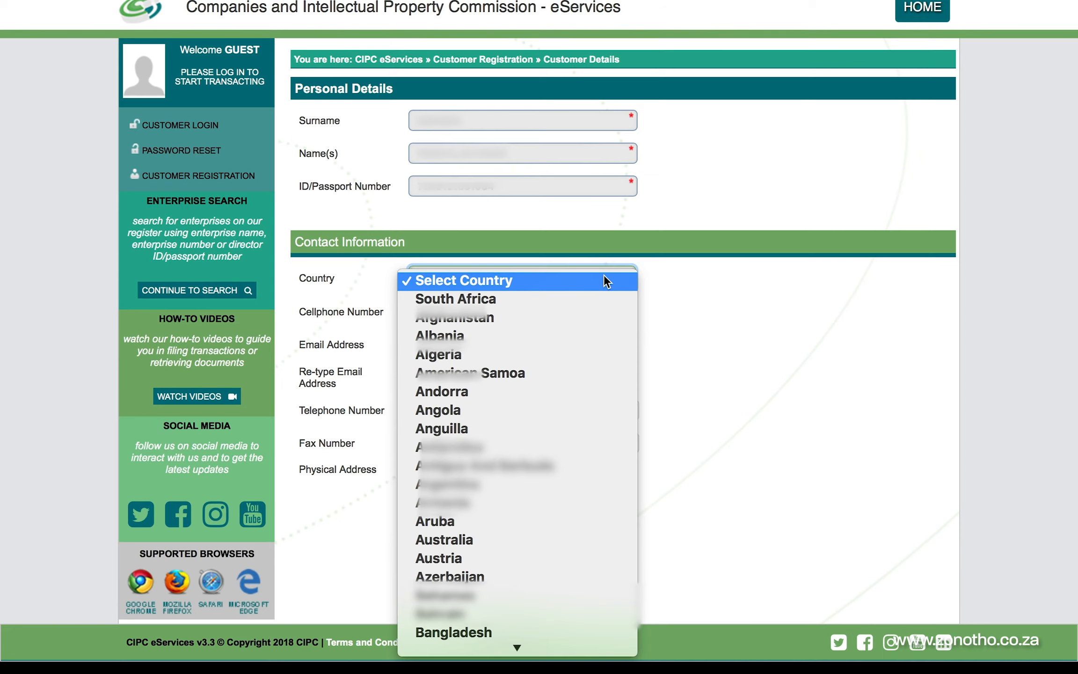
{"action": "left_click", "coordinate": [542, 298]}
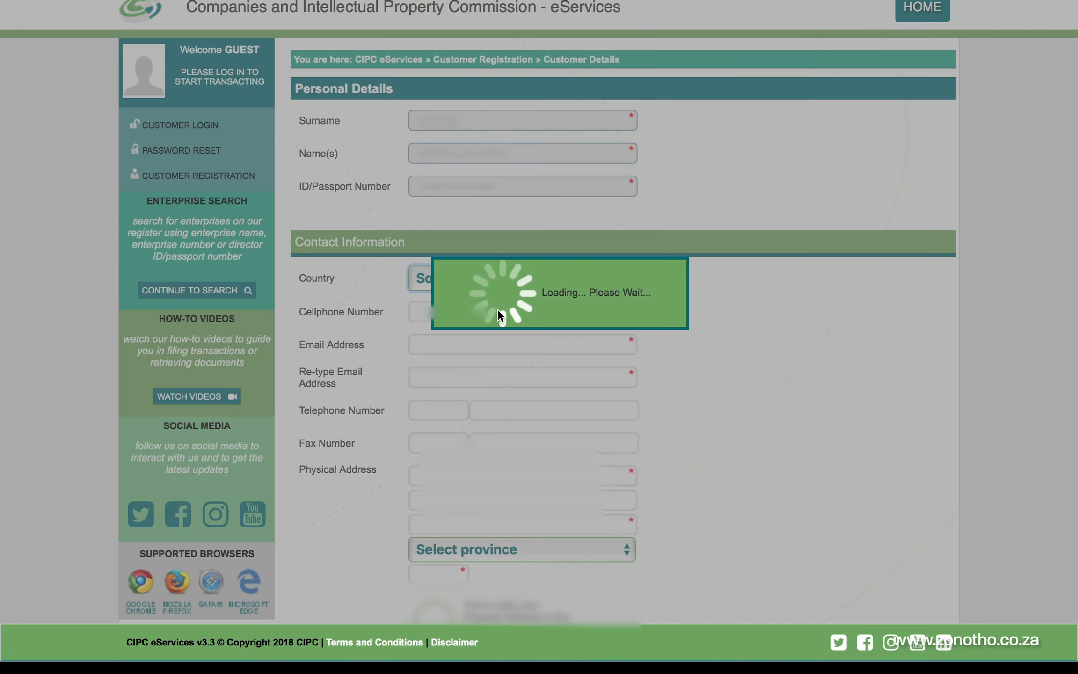
{"action": "key", "text": "Tab"}
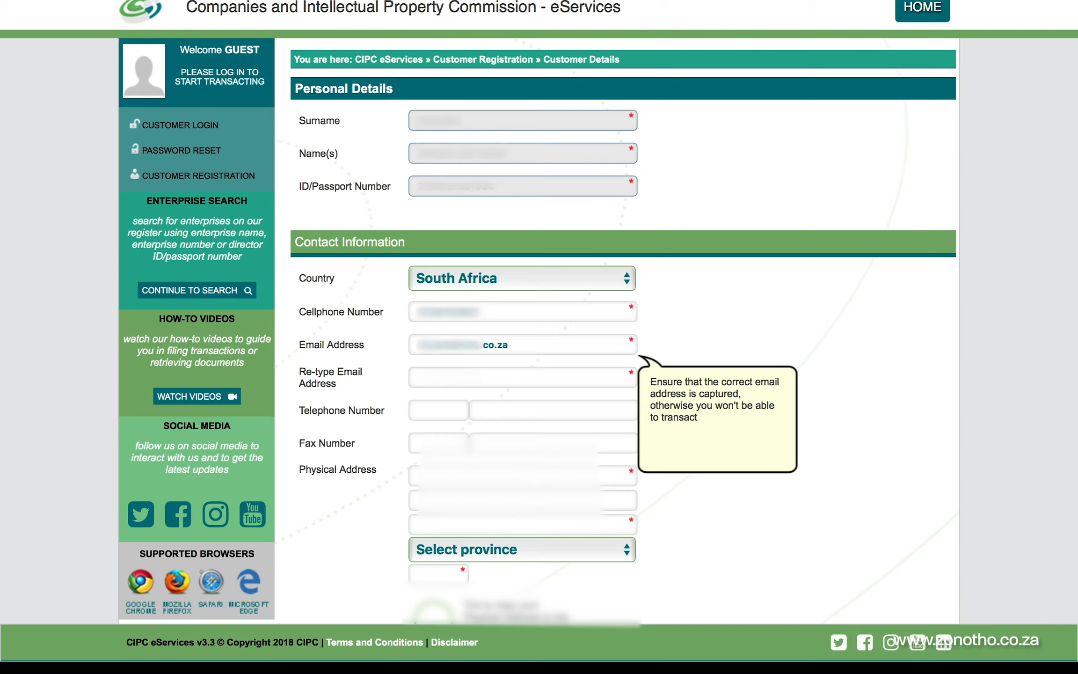
{"action": "key", "text": "Tab"}
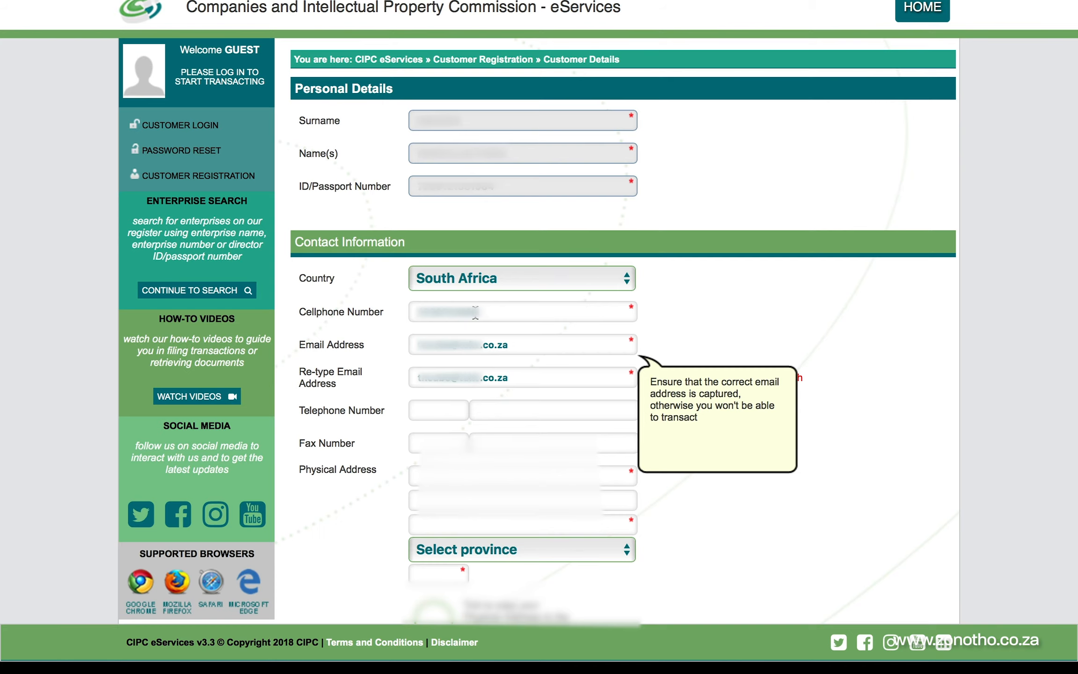
Enter the Gauteng physical address and submit the customer registration
{"action": "scroll", "coordinate": [415, 410], "scroll_direction": "down", "scroll_amount": 1}
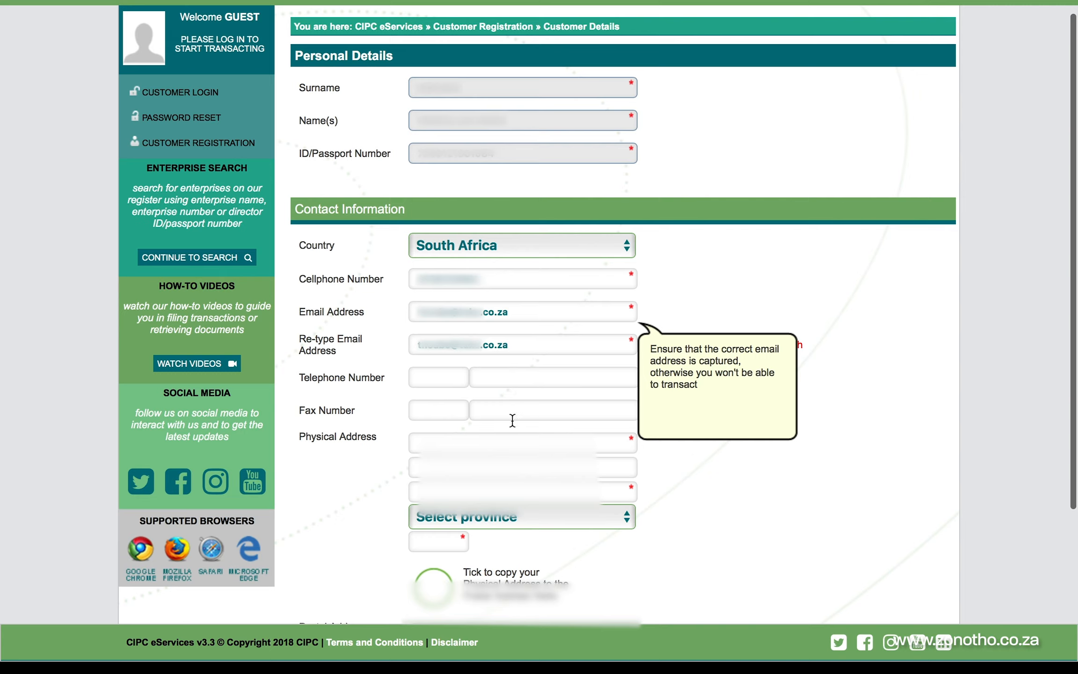
{"action": "left_click", "coordinate": [468, 443]}
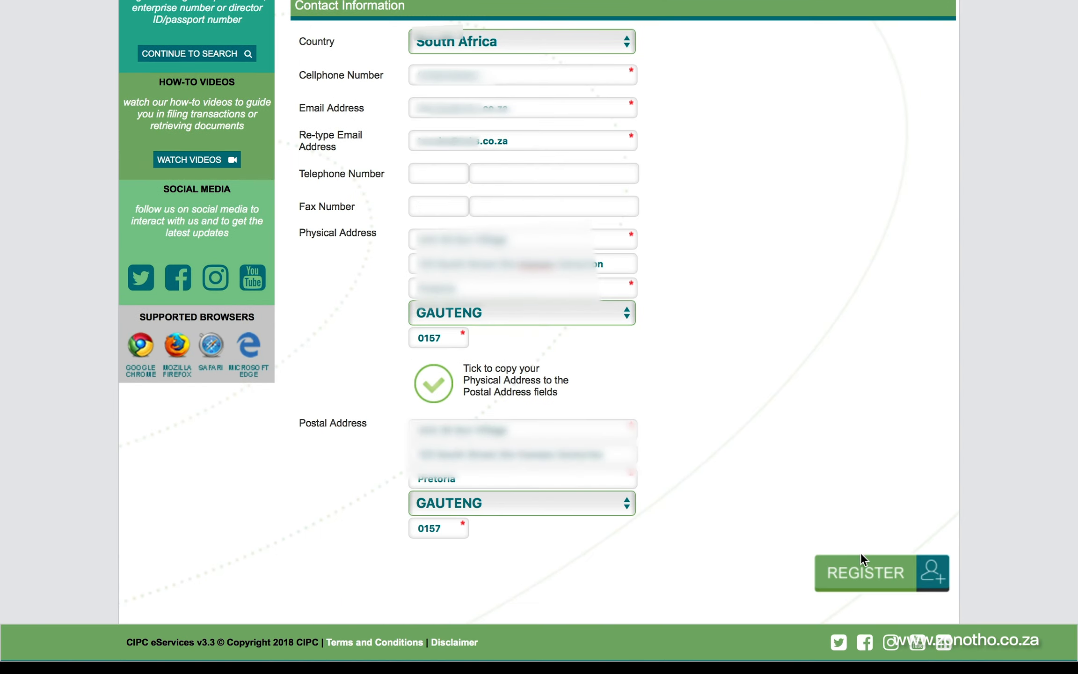
{"action": "left_click", "coordinate": [869, 573]}
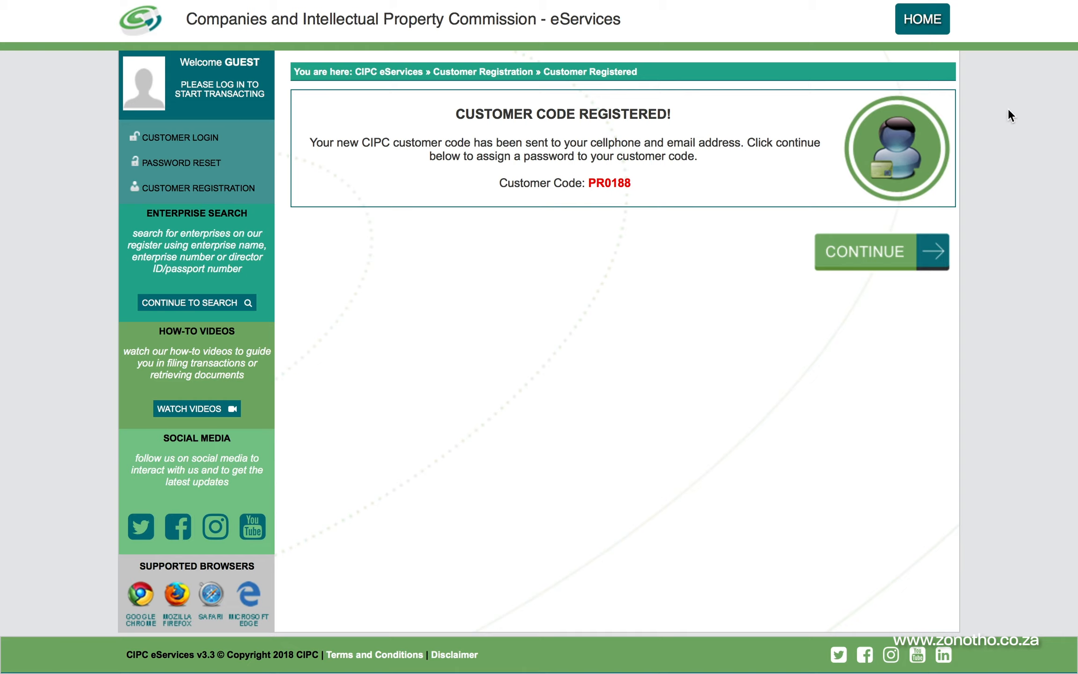
Continue past the new customer code and open Company Registration from the Transact menu
{"action": "left_click", "coordinate": [886, 262]}
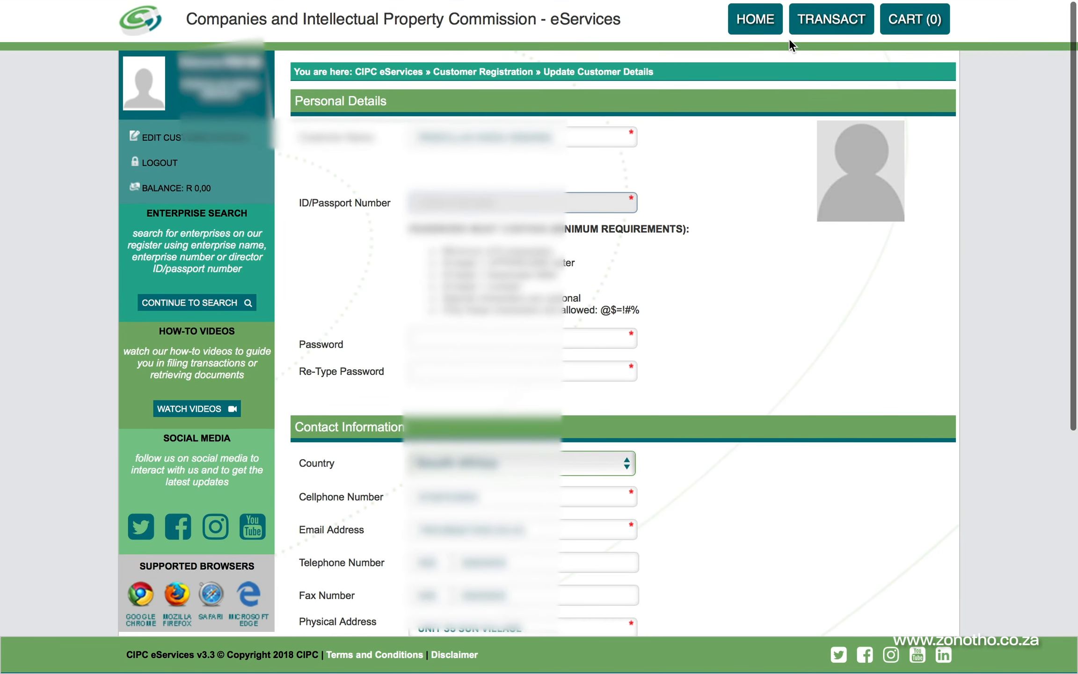
{"action": "left_click", "coordinate": [822, 21]}
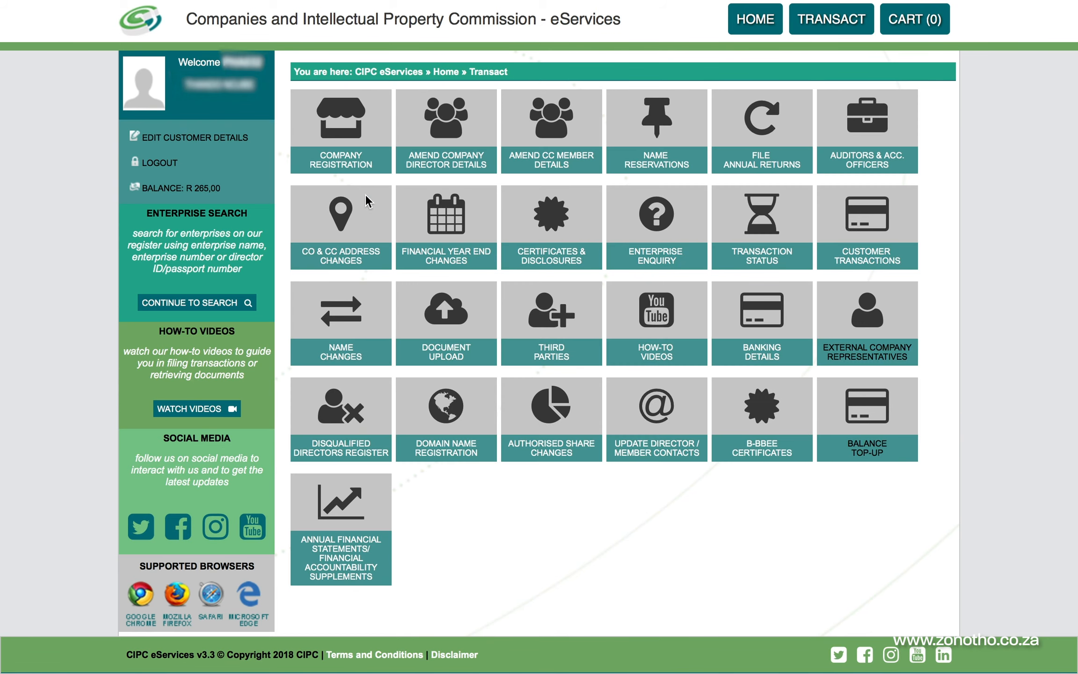
{"action": "left_click", "coordinate": [353, 139]}
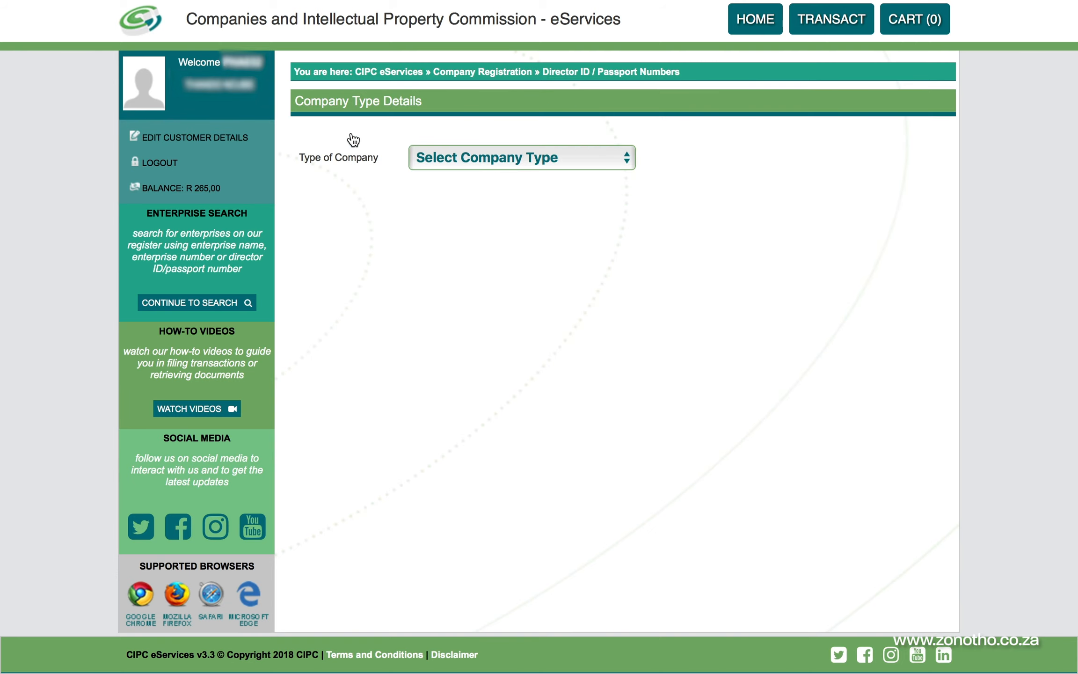
Choose Private Company - (PTY) LTD, add one director by ID number, and continue to Incorporators
{"action": "left_click", "coordinate": [500, 163]}
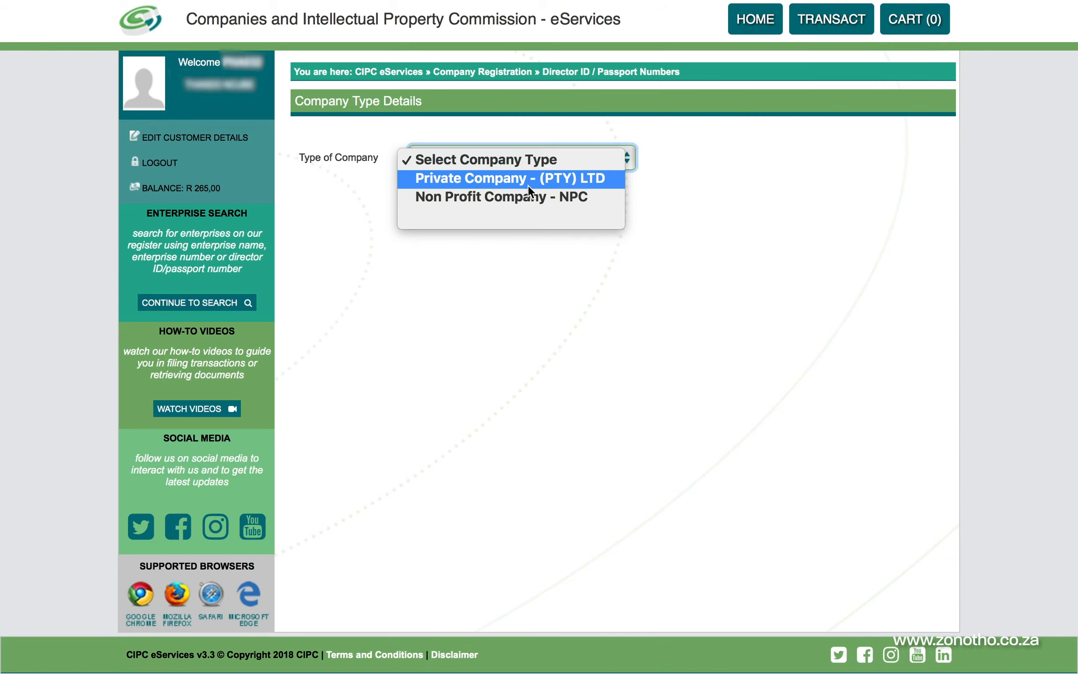
{"action": "left_click", "coordinate": [570, 179]}
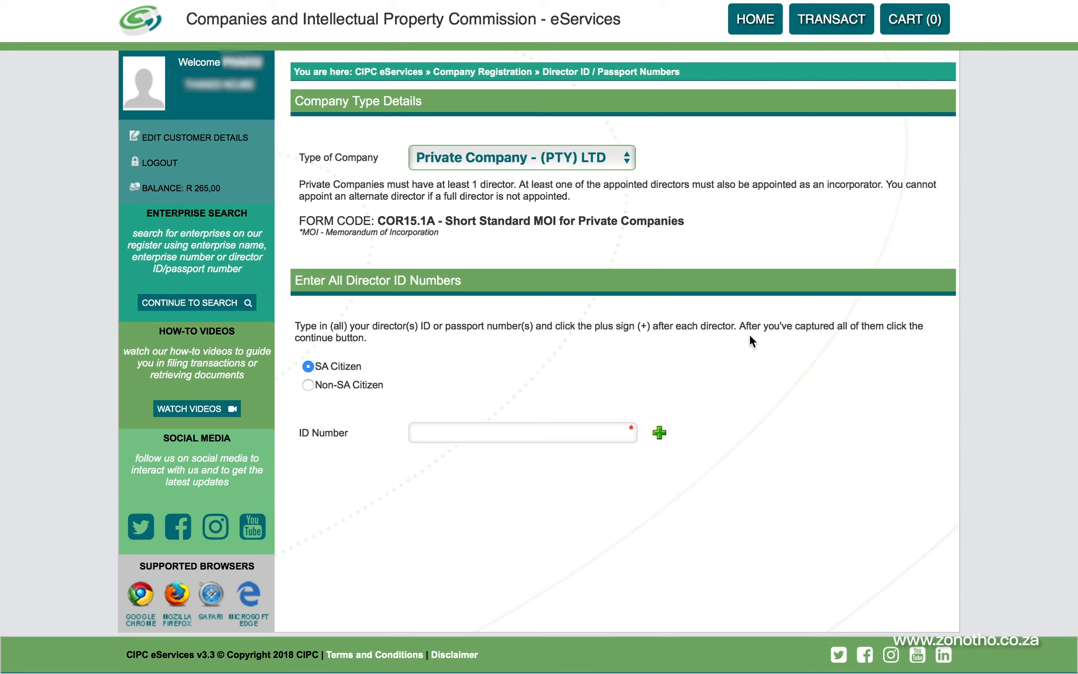
{"action": "left_click", "coordinate": [509, 433]}
{"action": "type", "text": "85****"}
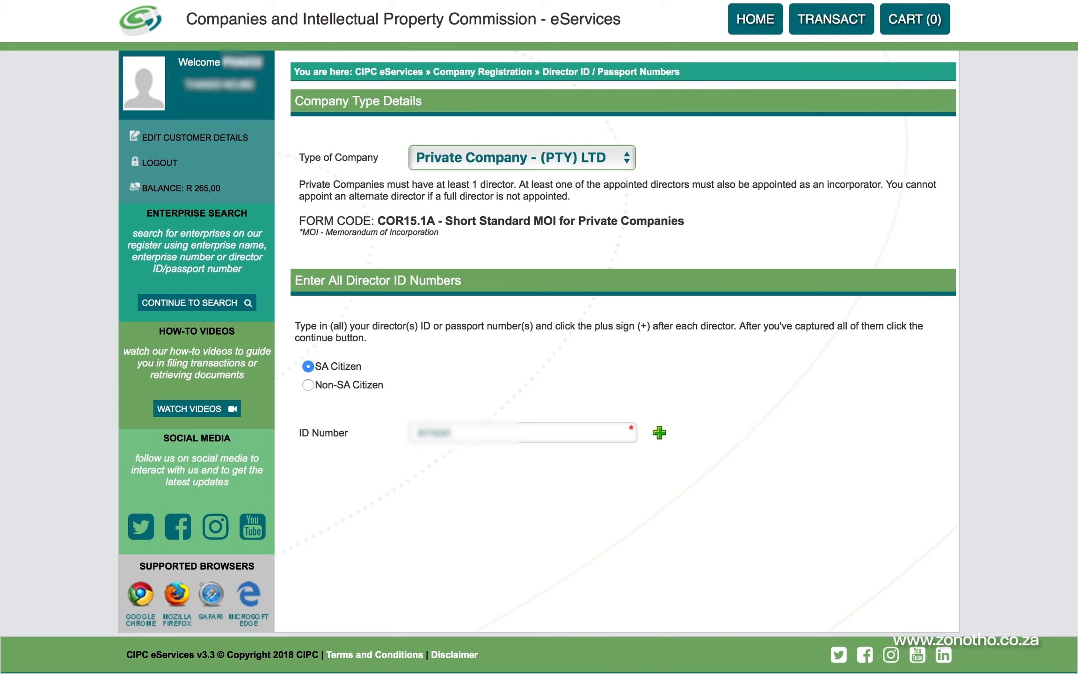
{"action": "type", "text": "*******"}
{"action": "left_click", "coordinate": [660, 433]}
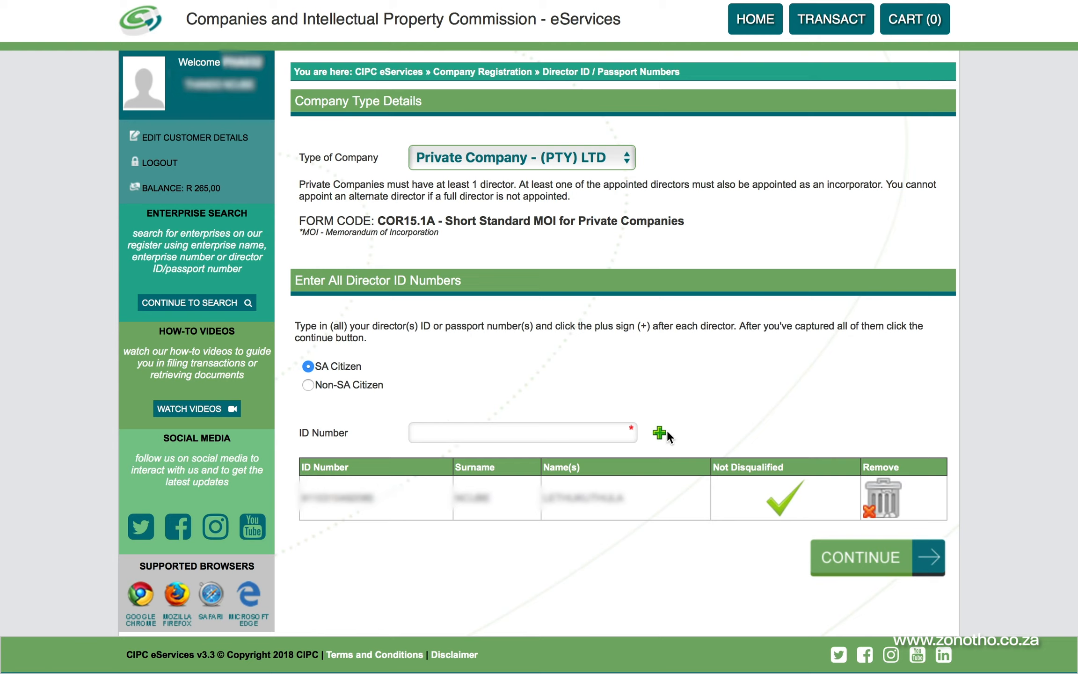
{"action": "left_click", "coordinate": [864, 561]}
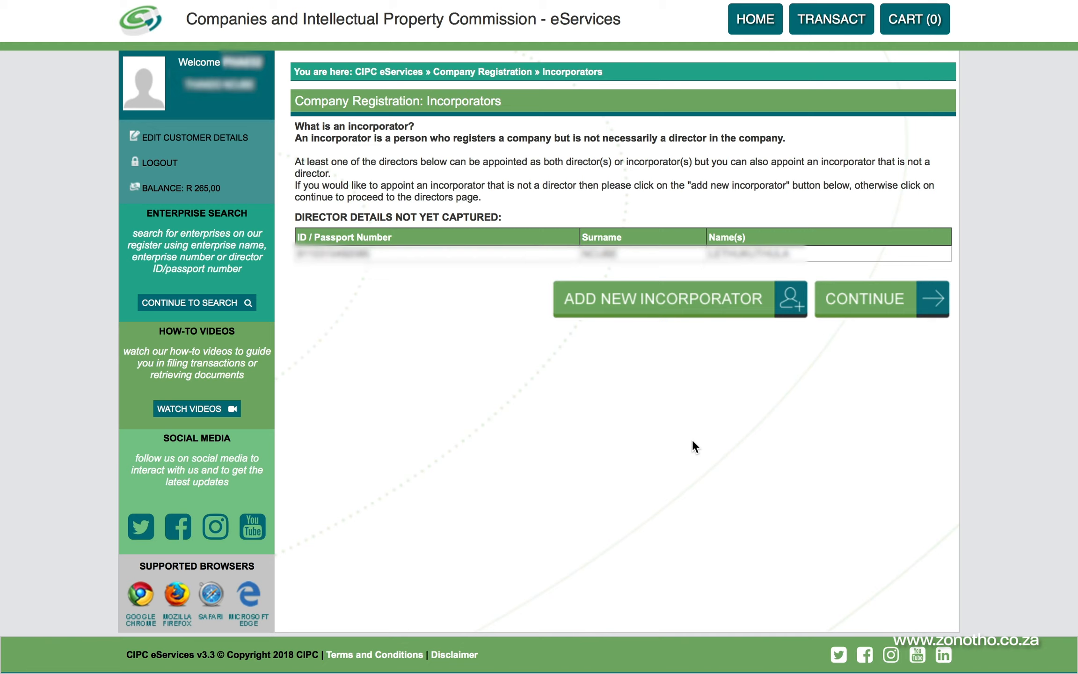
Open then abandon the new incorporator form and continue to Directors & Incorporators
{"action": "left_click", "coordinate": [720, 315]}
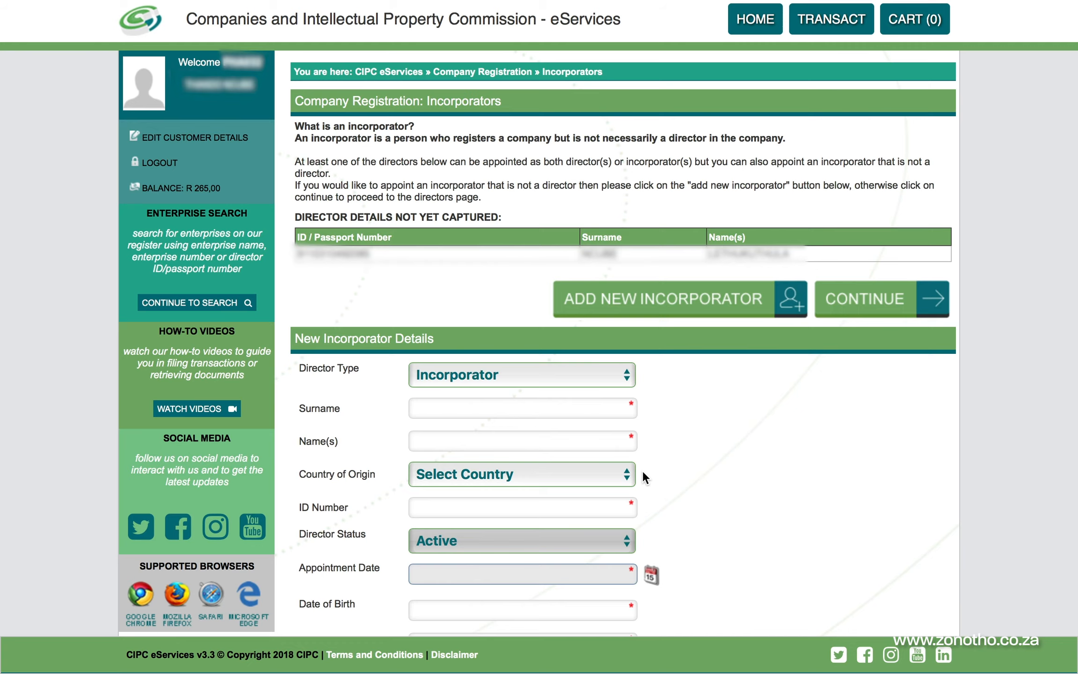
{"action": "scroll", "coordinate": [835, 463], "scroll_direction": "down", "scroll_amount": 10}
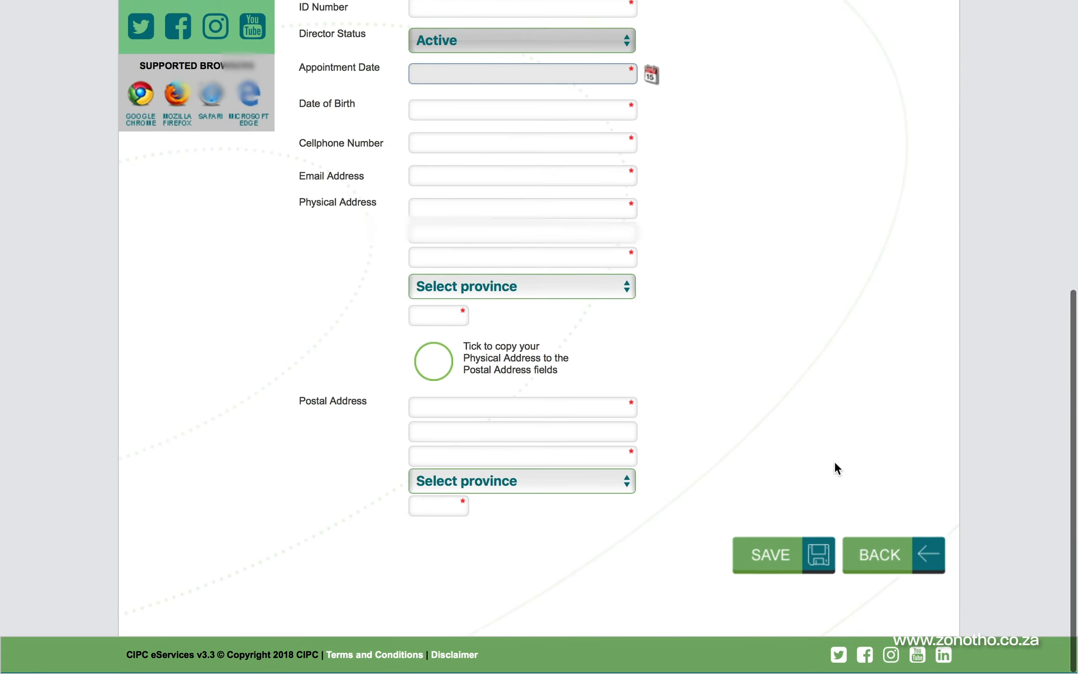
{"action": "left_click", "coordinate": [894, 568]}
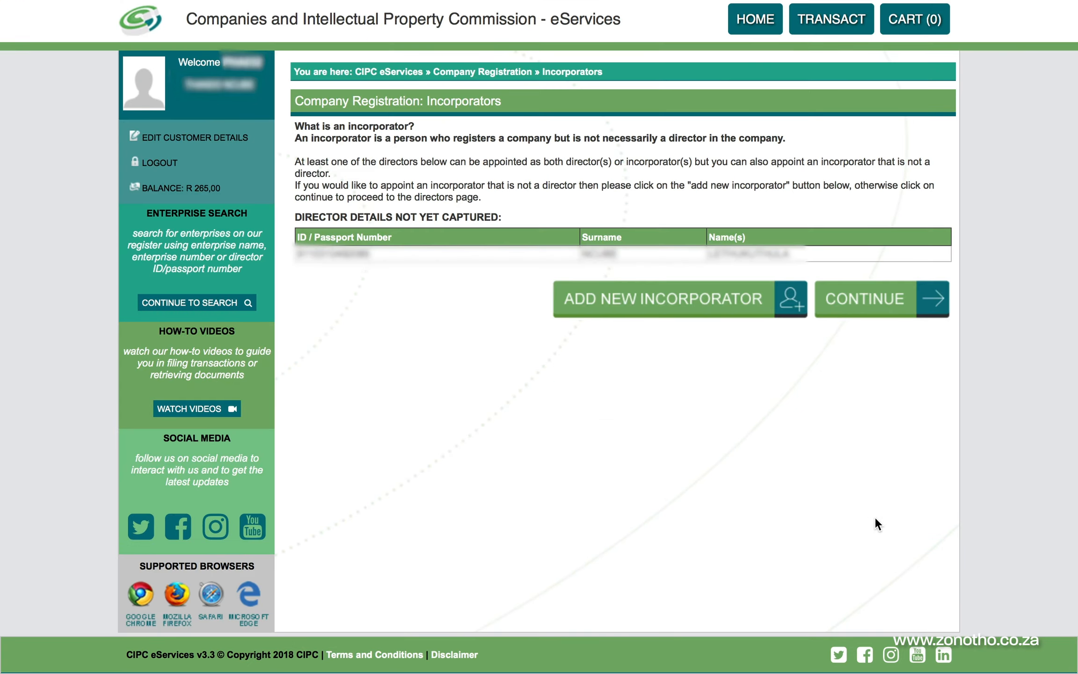
{"action": "left_click", "coordinate": [876, 297]}
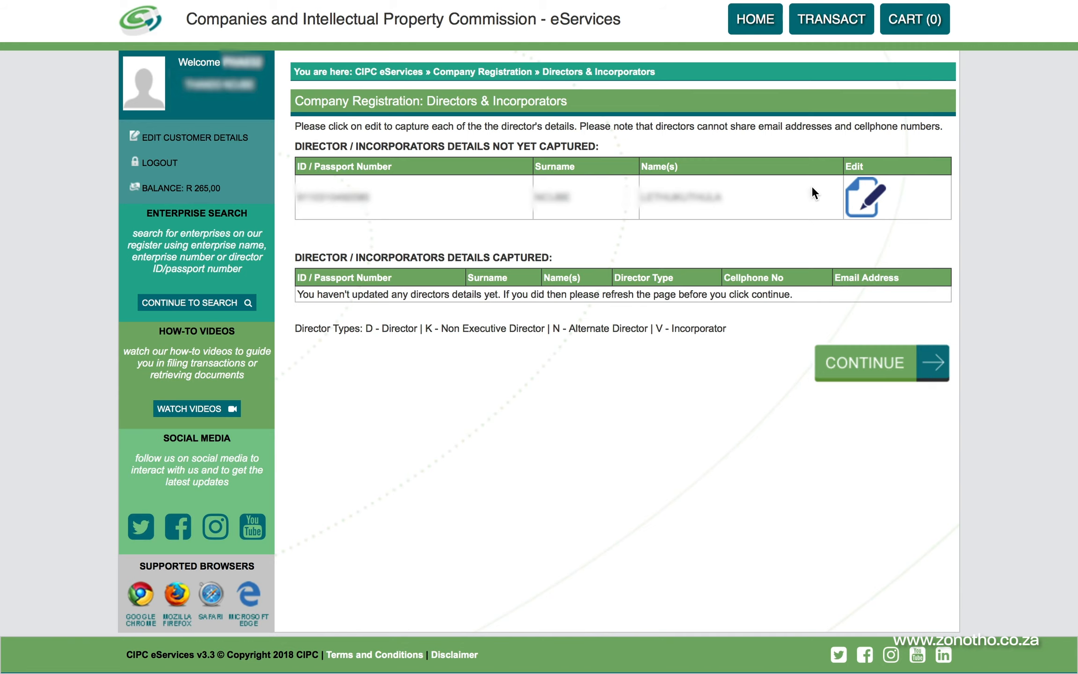
Set the director type to Director, country South Africa, and appointment date 4 July 2019
{"action": "left_click", "coordinate": [872, 203]}
{"action": "scroll", "coordinate": [823, 384], "scroll_direction": "down", "scroll_amount": 2}
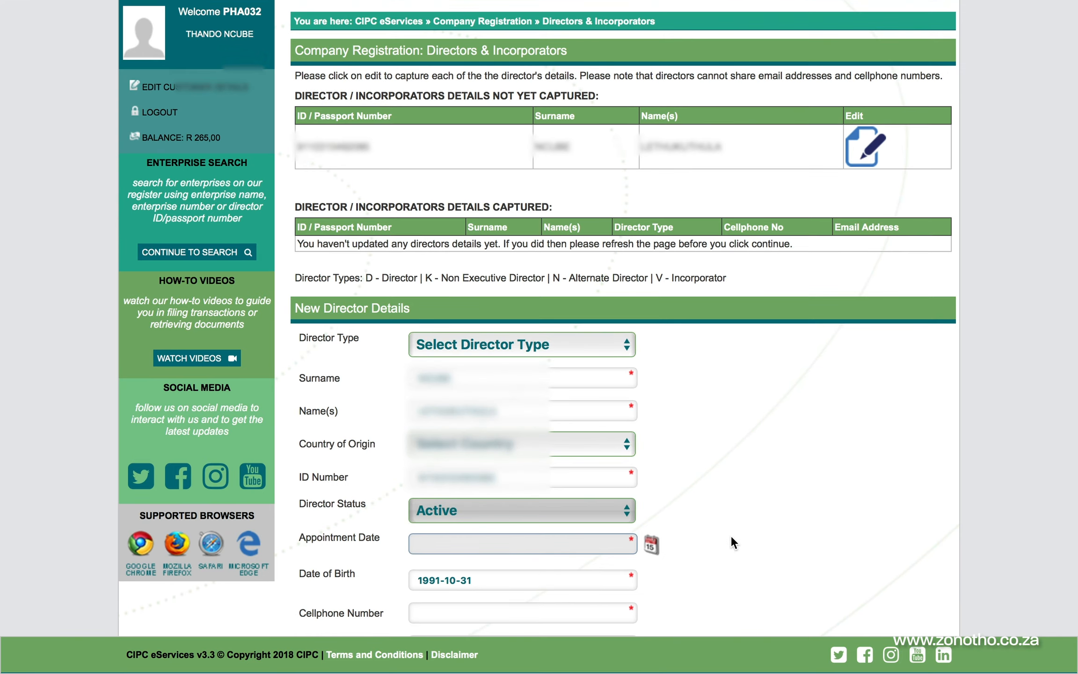
{"action": "scroll", "coordinate": [732, 538], "scroll_direction": "down", "scroll_amount": 10}
{"action": "scroll", "coordinate": [730, 534], "scroll_direction": "up", "scroll_amount": 11}
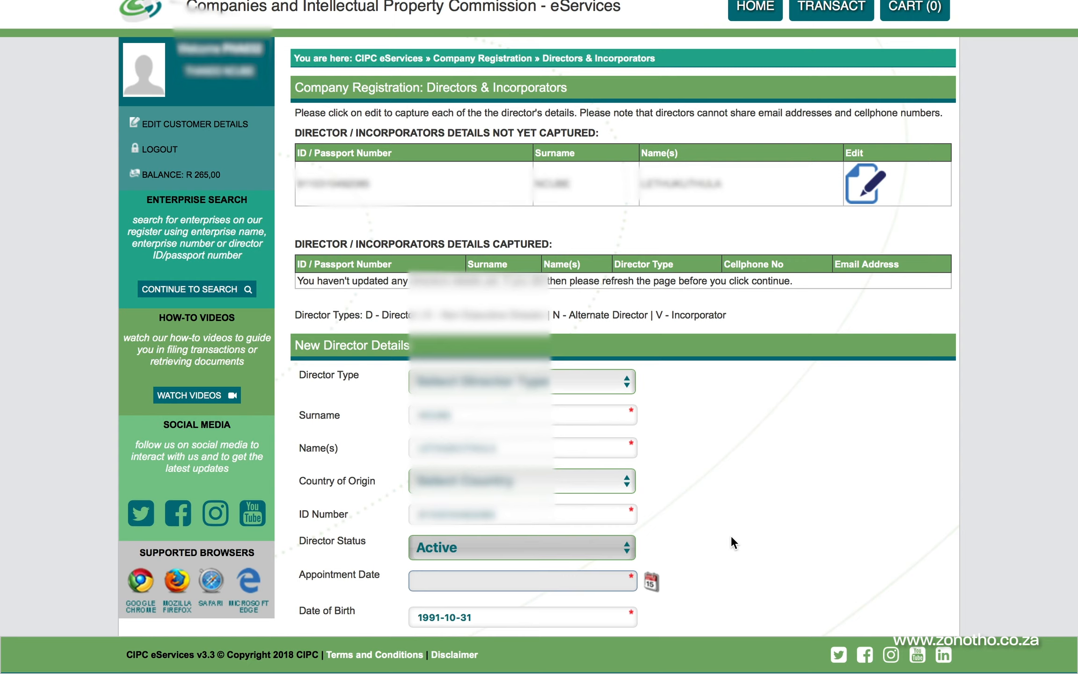
{"action": "scroll", "coordinate": [731, 534], "scroll_direction": "down", "scroll_amount": 1}
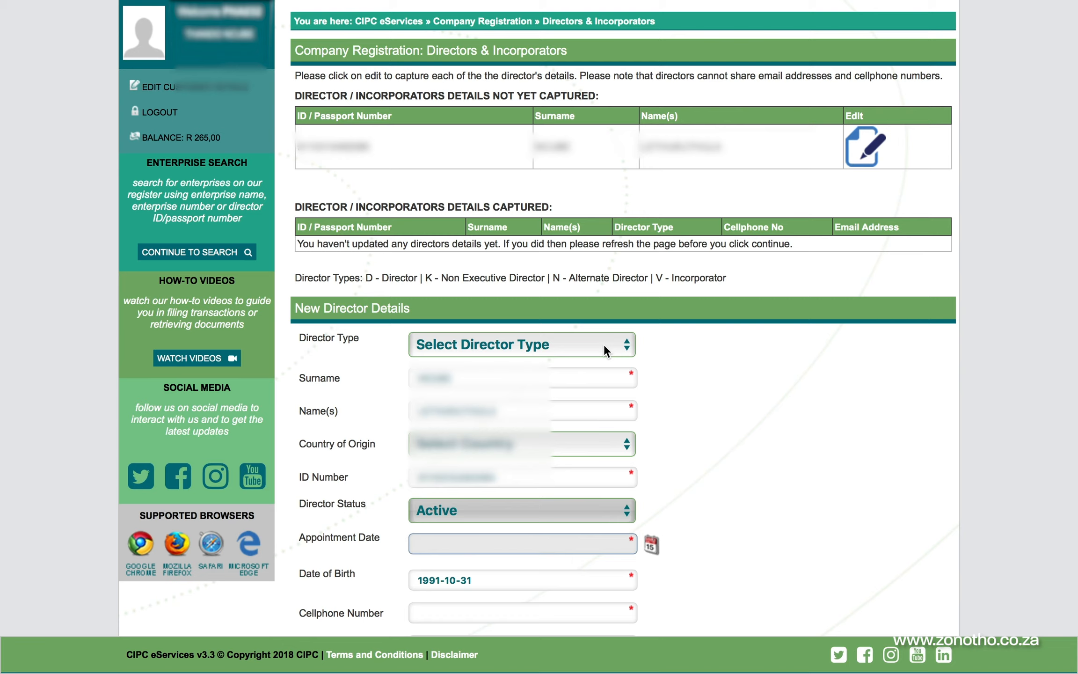
{"action": "left_click", "coordinate": [604, 345]}
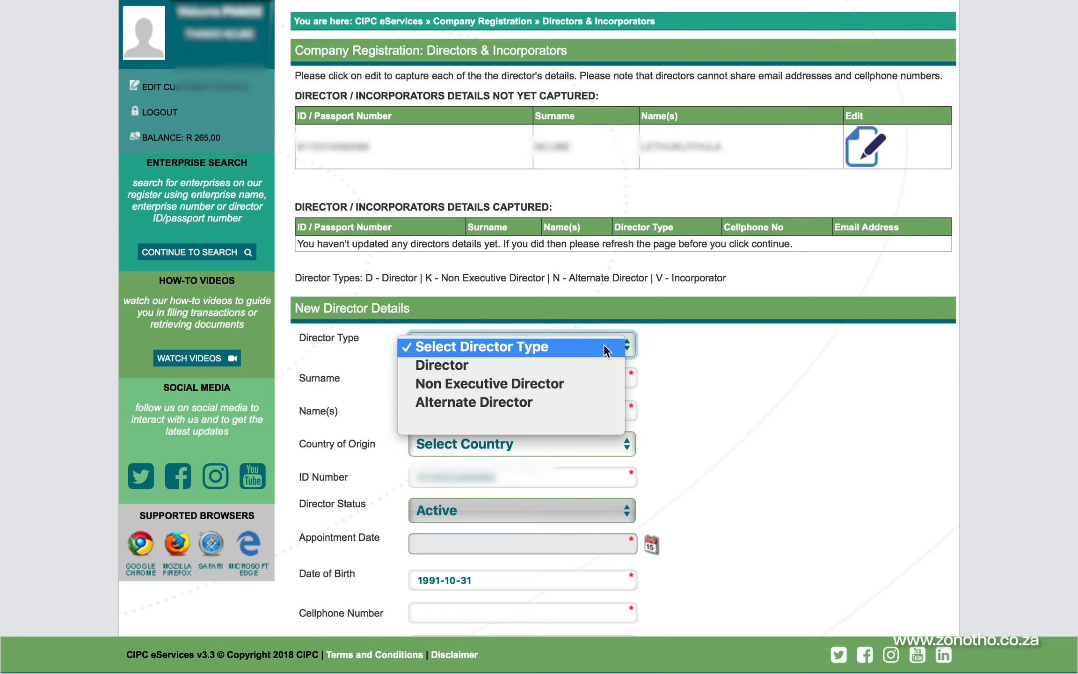
{"action": "left_click", "coordinate": [567, 365]}
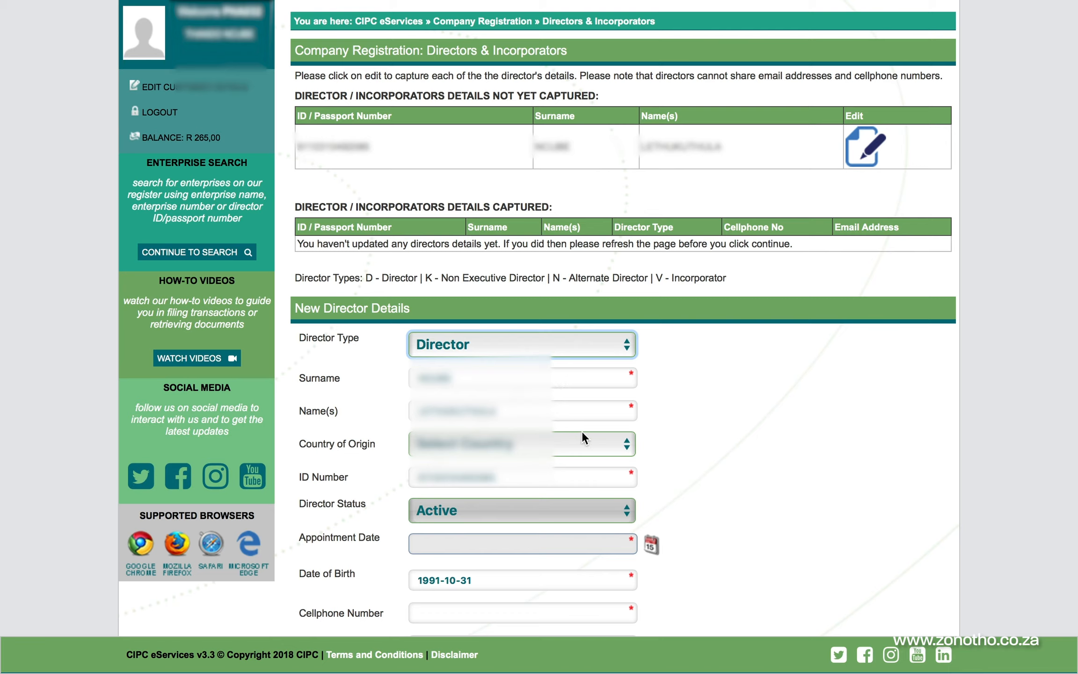
{"action": "left_click", "coordinate": [623, 444]}
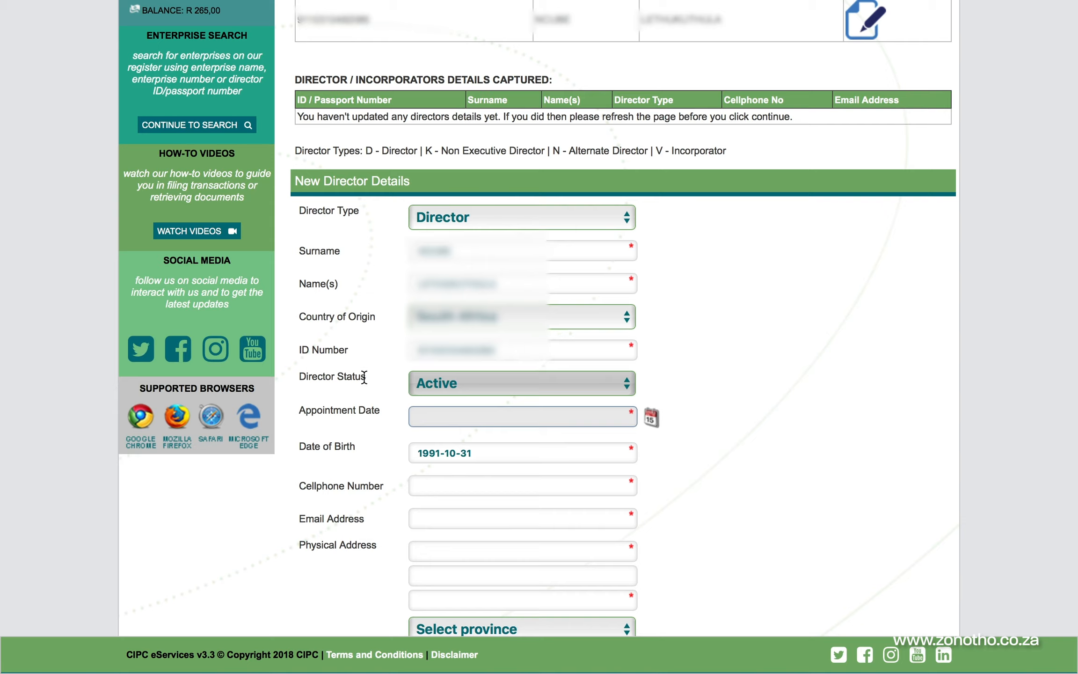
{"action": "scroll", "coordinate": [508, 390], "scroll_direction": "down", "scroll_amount": 1}
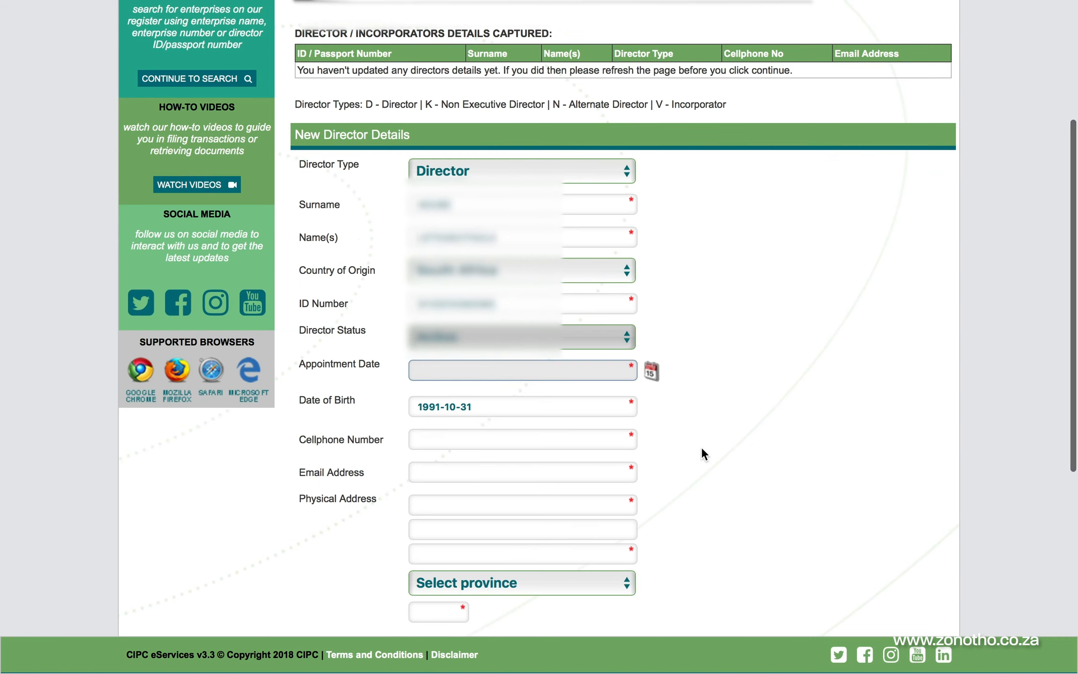
{"action": "left_click", "coordinate": [653, 374]}
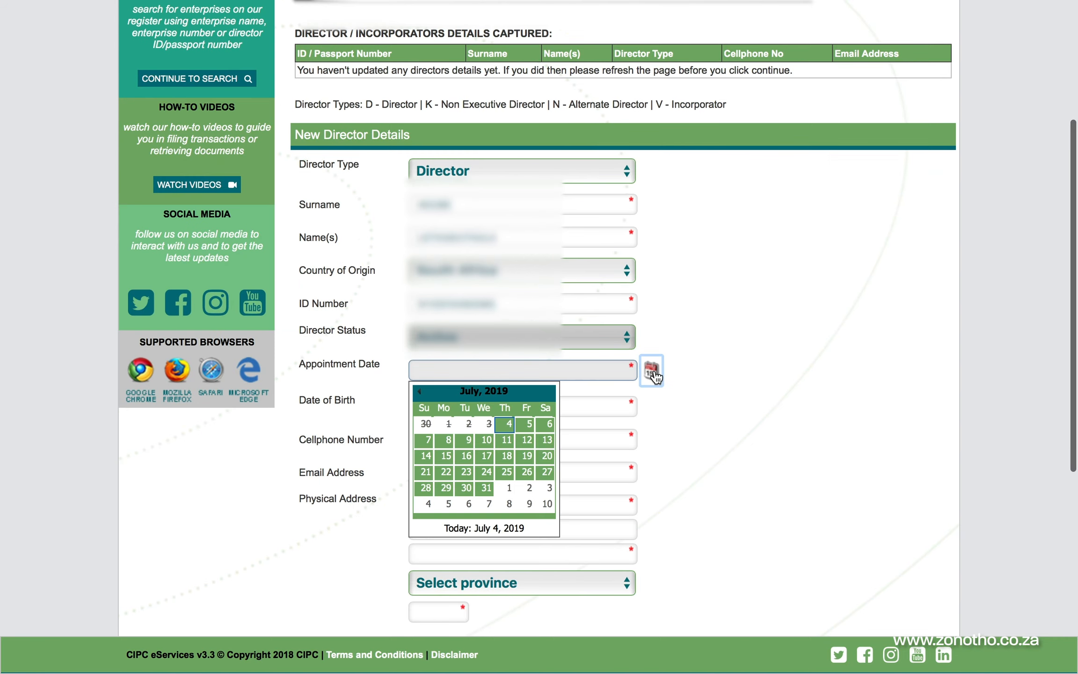
{"action": "left_click", "coordinate": [507, 424]}
Enter the director's phone, email and Johannesburg address, mark as incorporator YES, and save
{"action": "scroll", "coordinate": [506, 423], "scroll_direction": "down", "scroll_amount": 1}
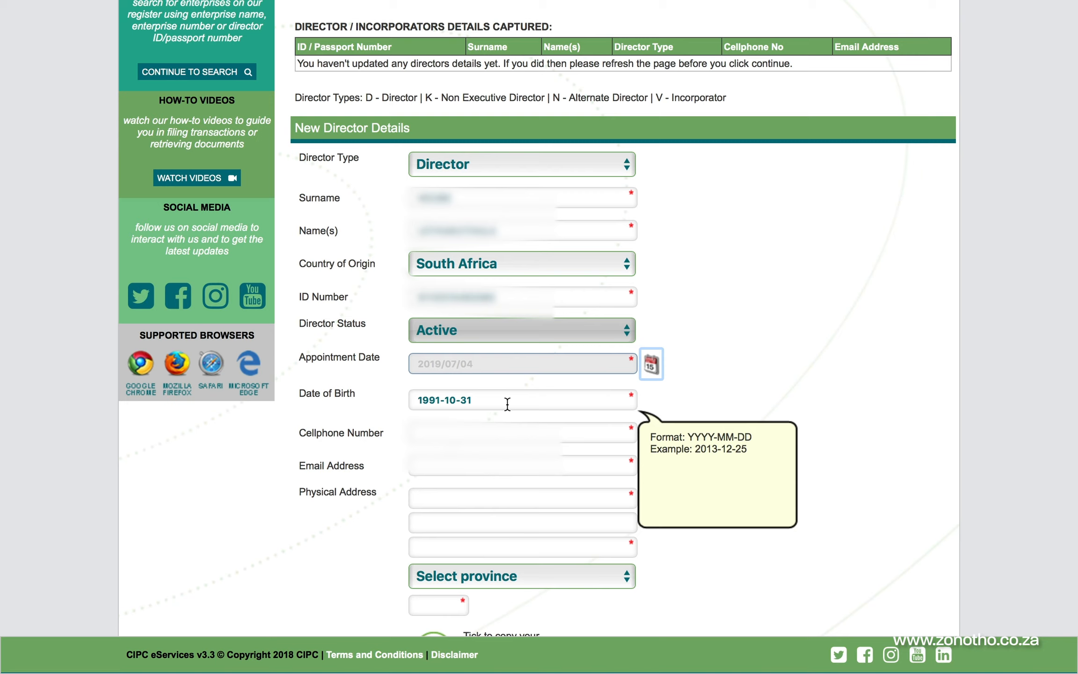
{"action": "scroll", "coordinate": [507, 404], "scroll_direction": "down", "scroll_amount": 1}
{"action": "type", "text": "072"}
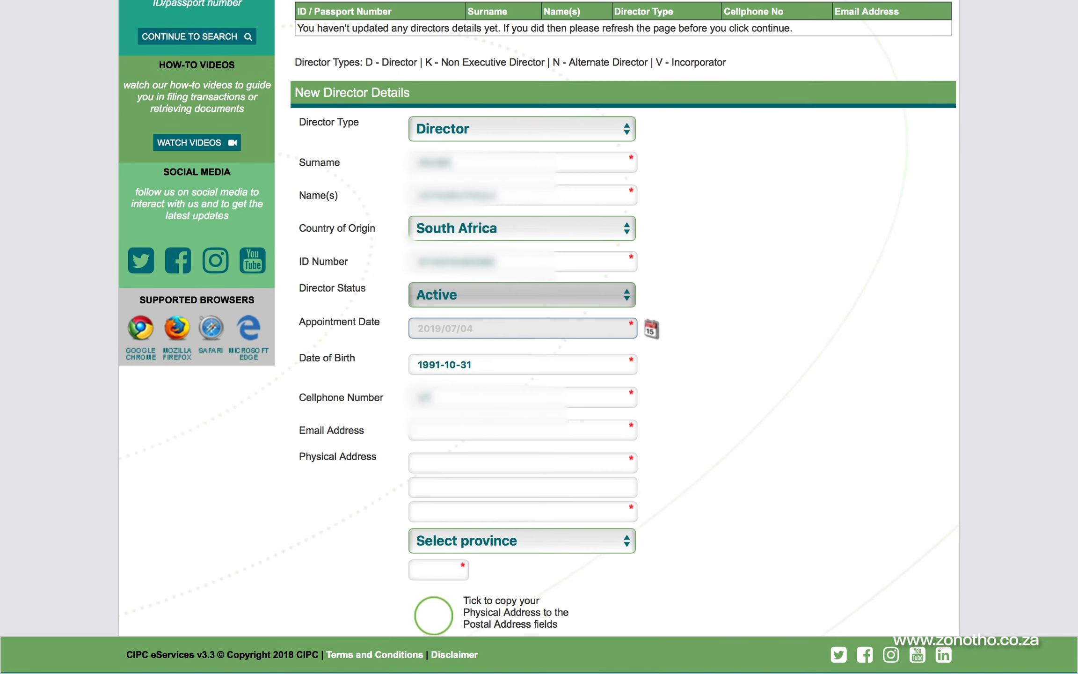
{"action": "left_click", "coordinate": [447, 433]}
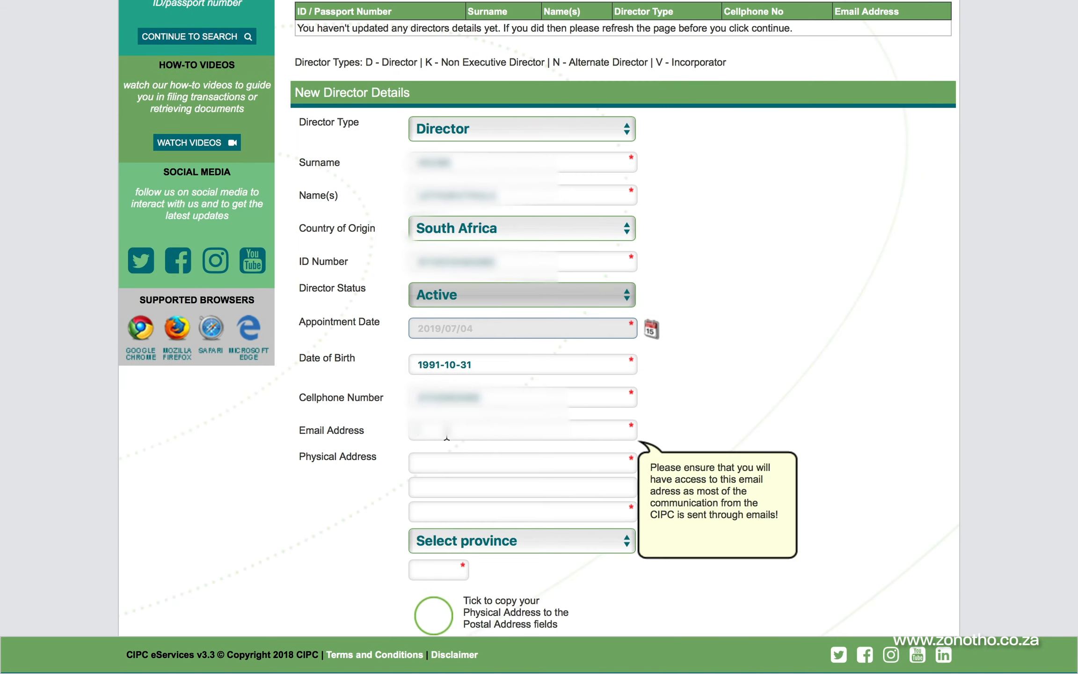
{"action": "type", "text": "le"}
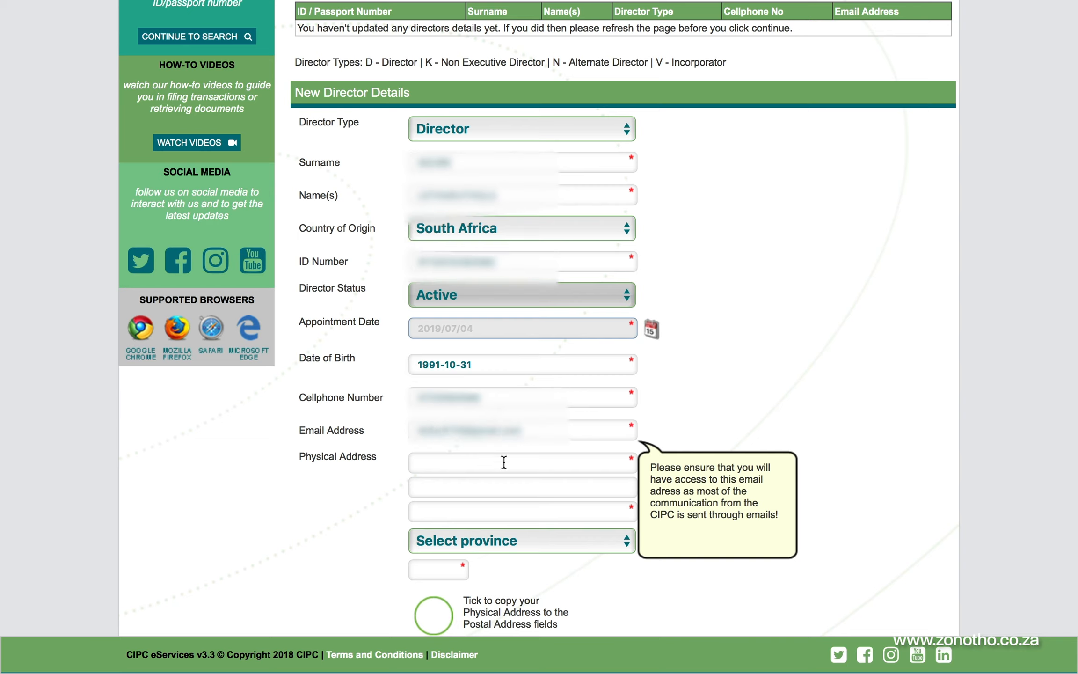
{"action": "left_click", "coordinate": [505, 462]}
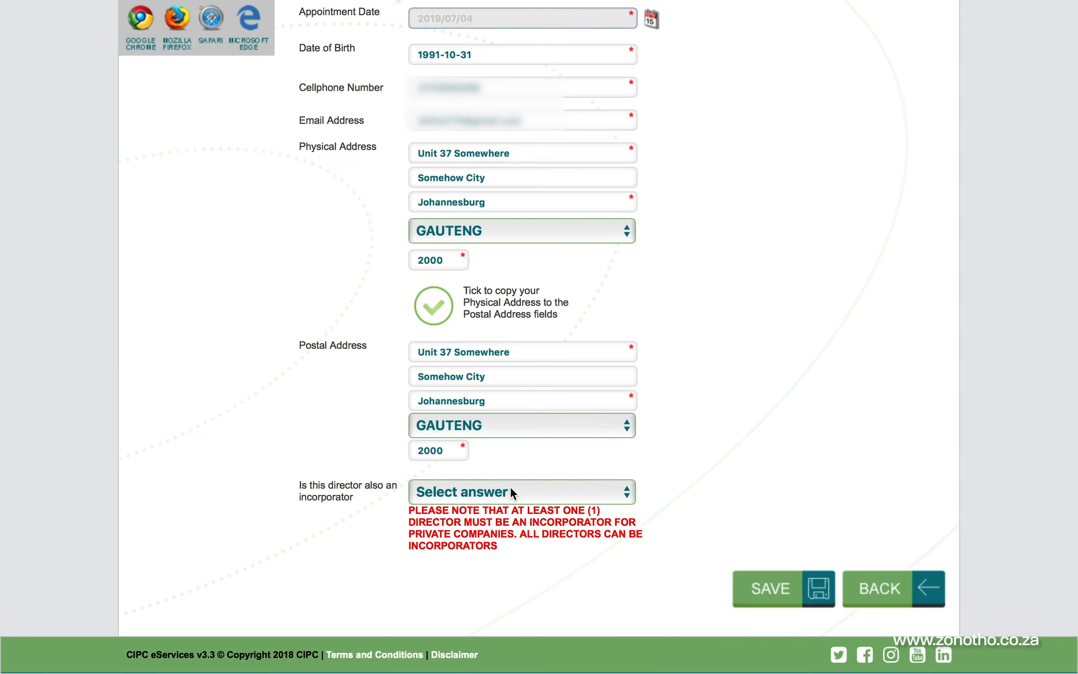
{"action": "left_click", "coordinate": [554, 495]}
{"action": "left_click", "coordinate": [508, 512]}
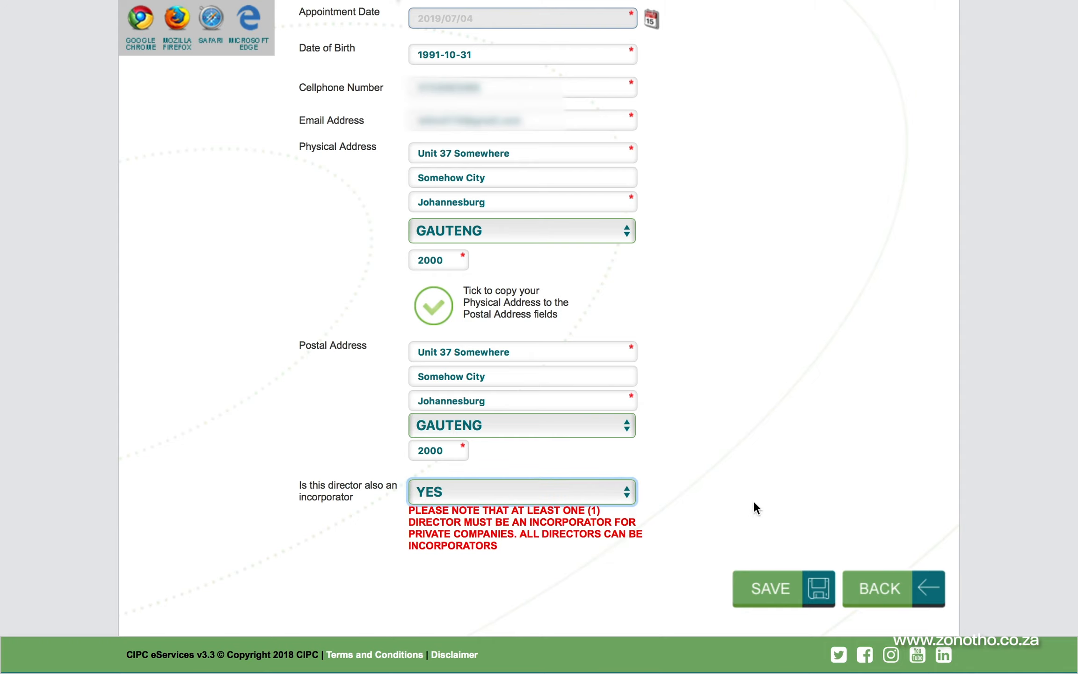
{"action": "left_click", "coordinate": [786, 589]}
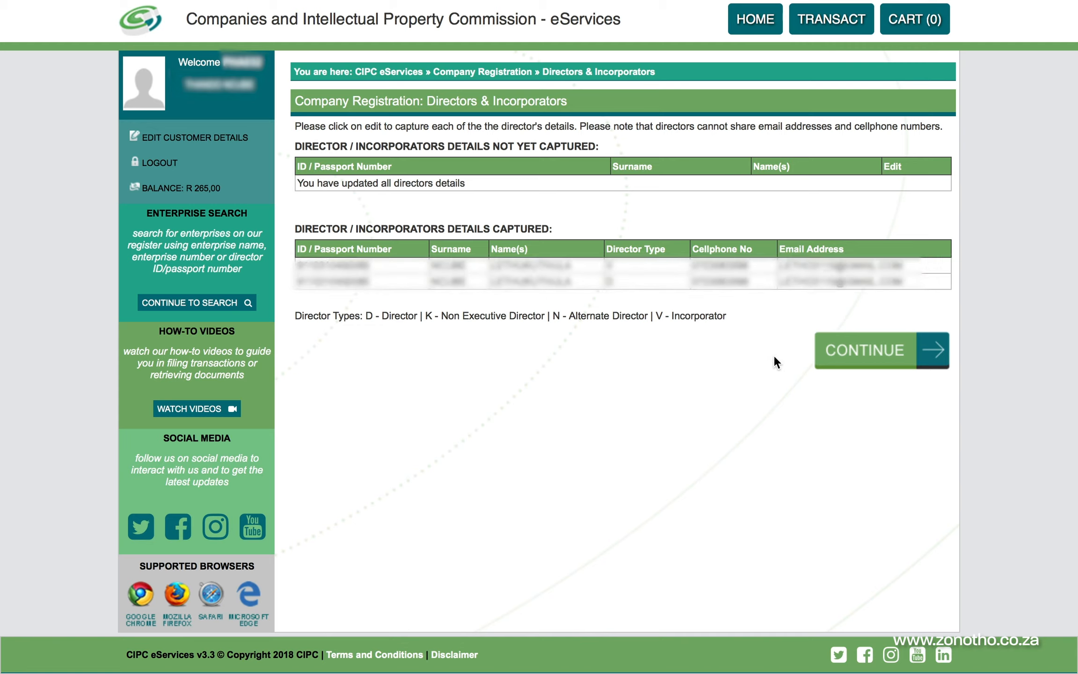
Continue from Directors & Incorporators to the Company Details form
{"action": "left_click", "coordinate": [894, 357]}
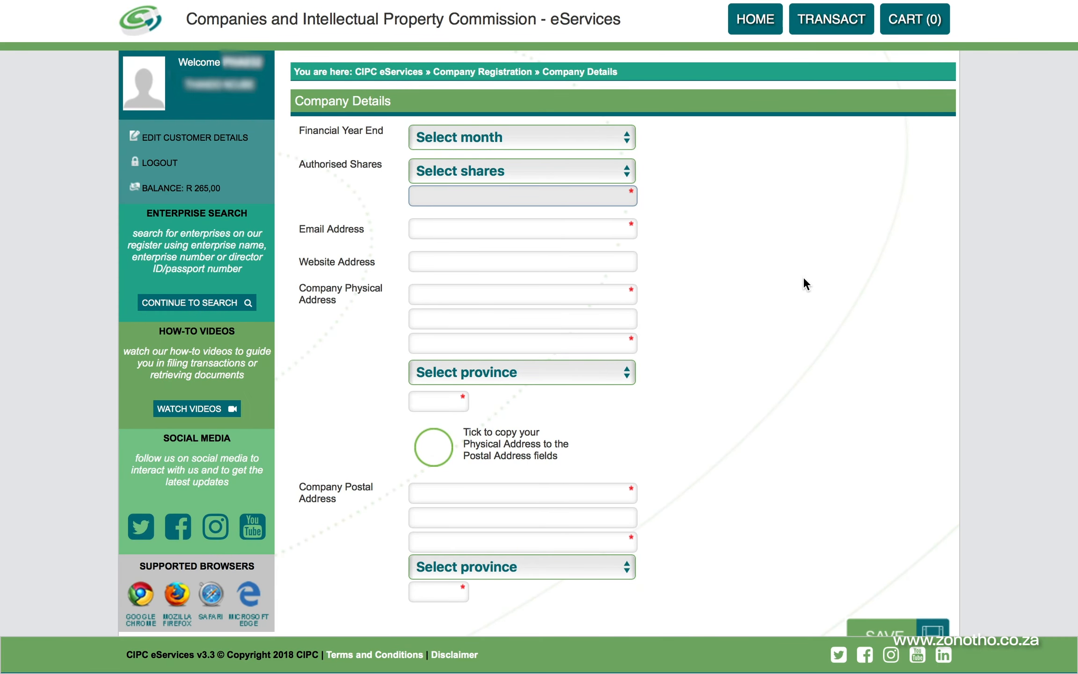
Set the financial year end to FEBRUARY and authorised shares to 1000 SHARES
{"action": "left_click", "coordinate": [603, 231]}
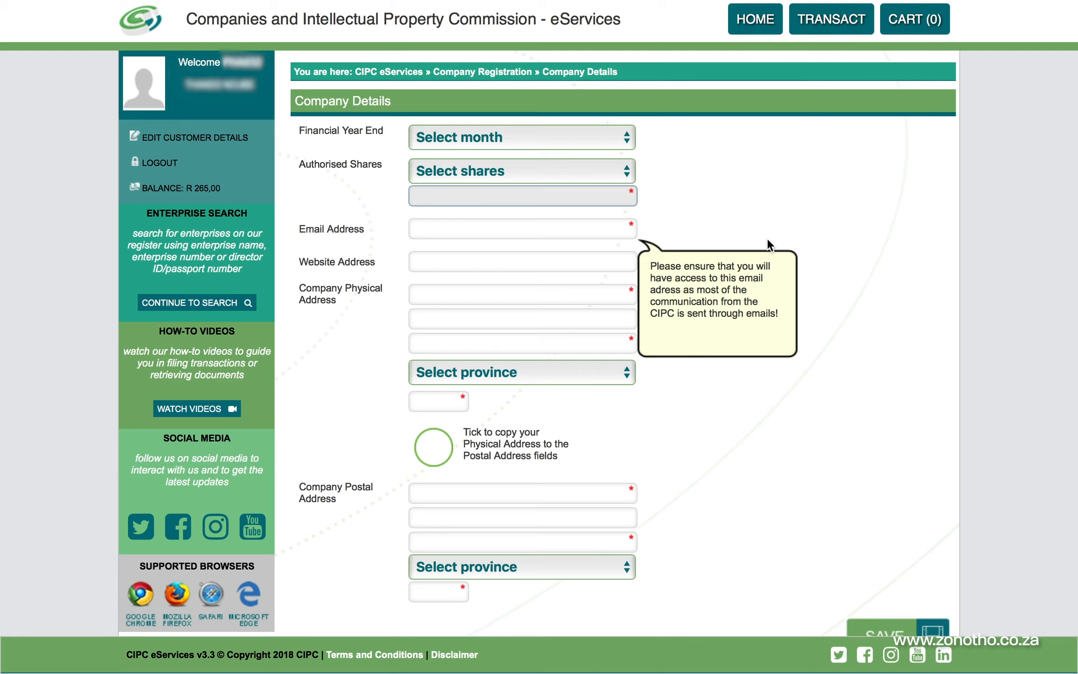
{"action": "left_click", "coordinate": [579, 146]}
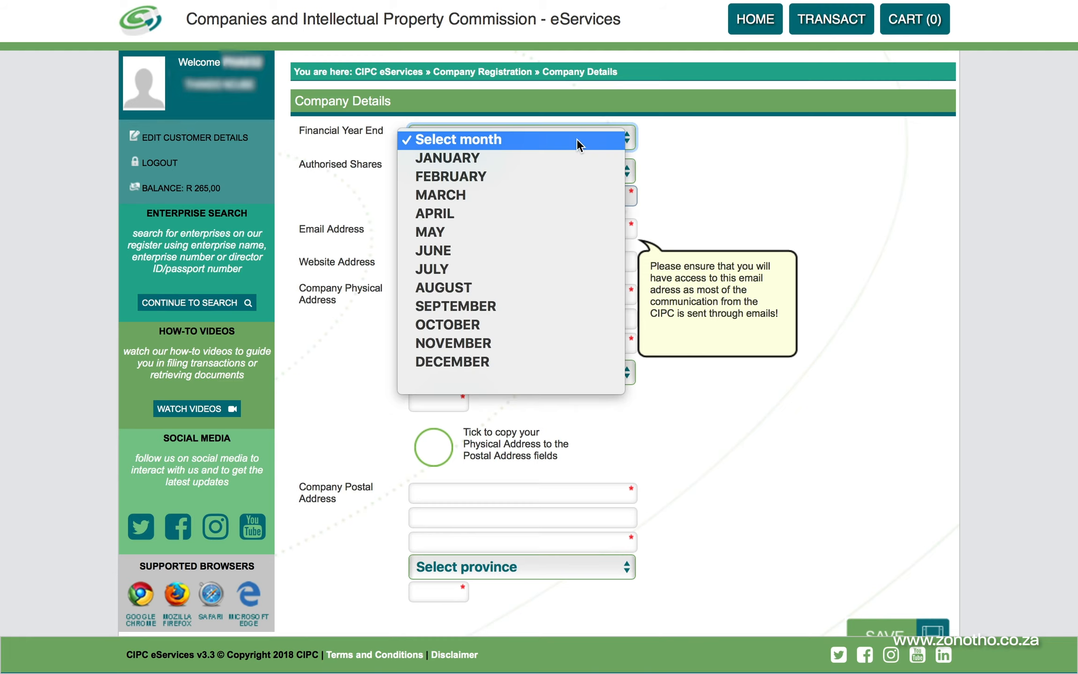
{"action": "left_click", "coordinate": [529, 175]}
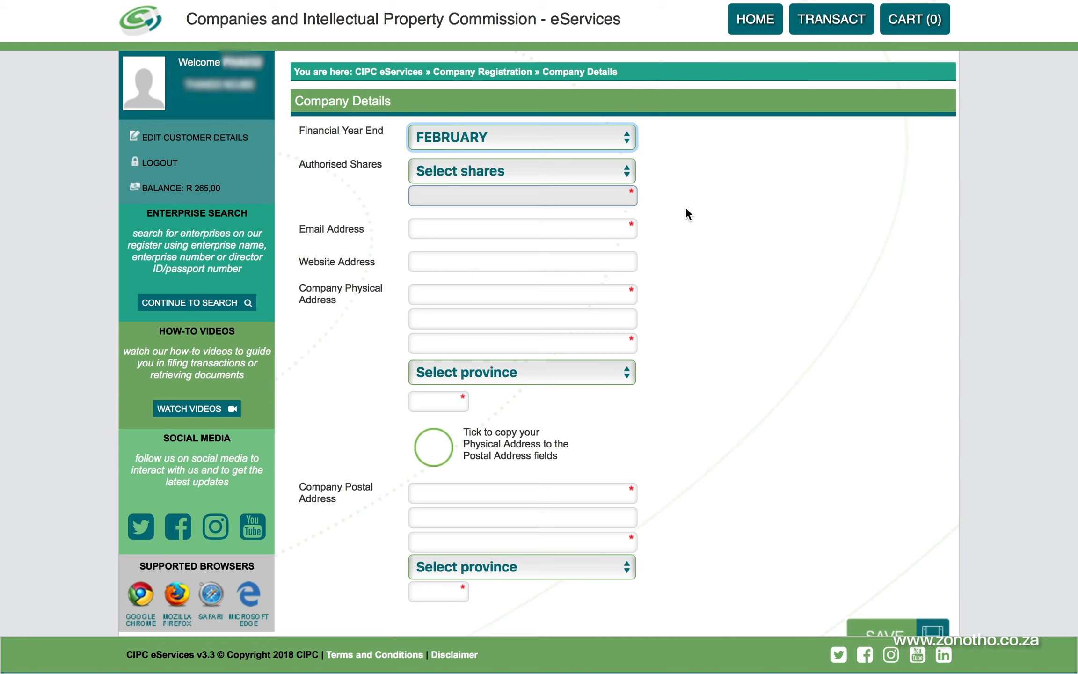
{"action": "left_click", "coordinate": [625, 174]}
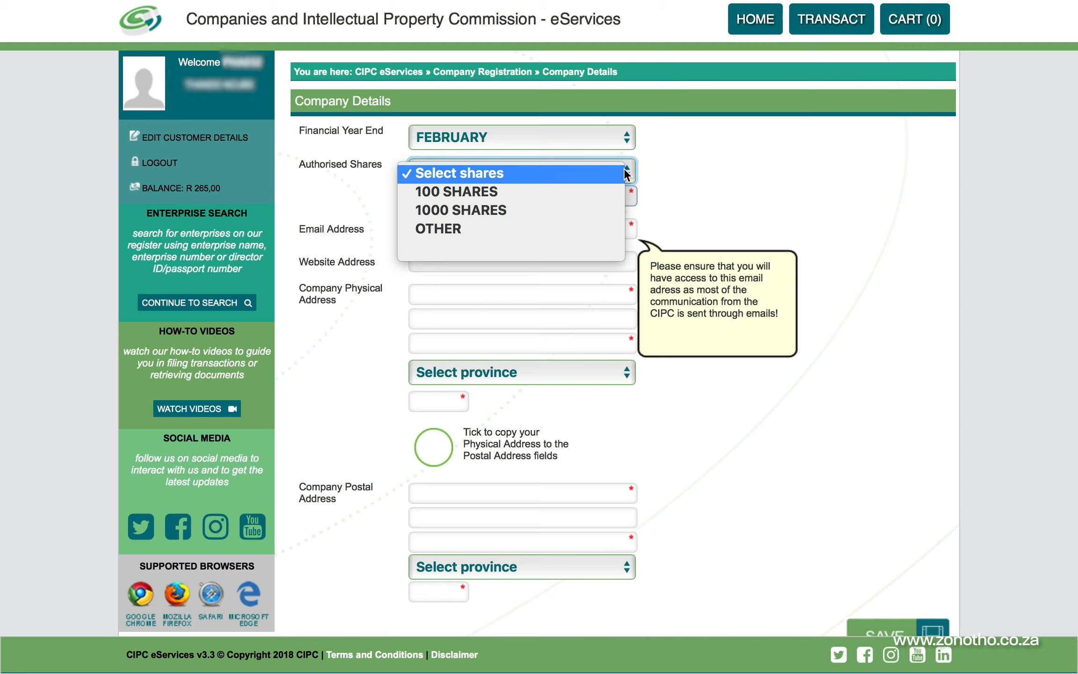
{"action": "left_click", "coordinate": [567, 212]}
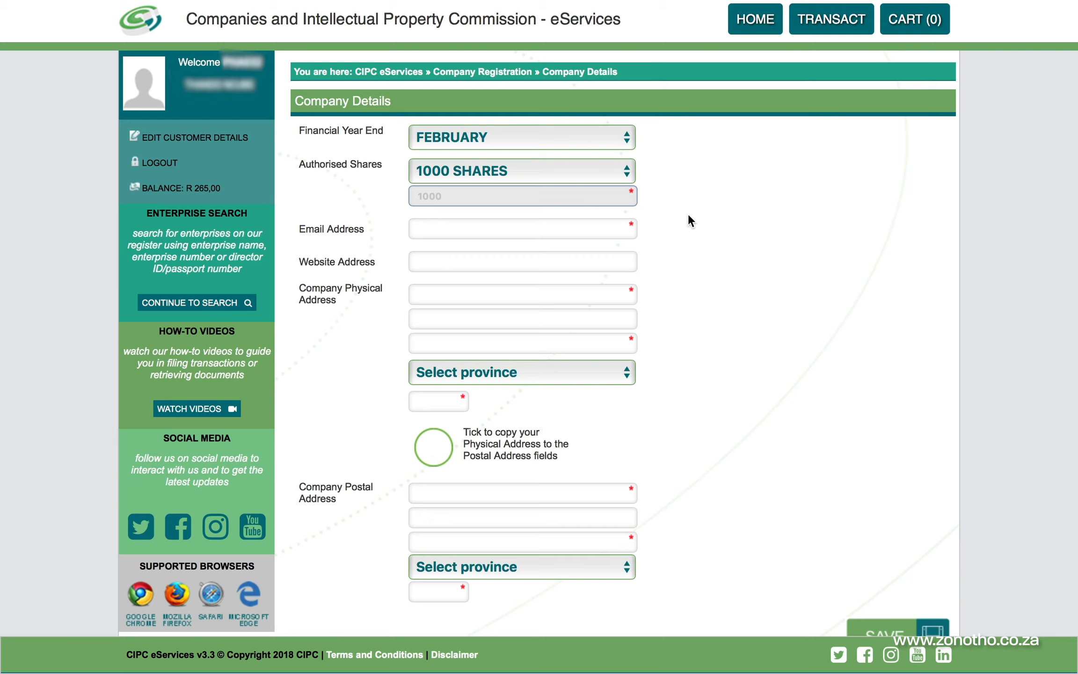
Enter the company email and address '123 Somewhere', copy to postal, and save
{"action": "left_click", "coordinate": [483, 230]}
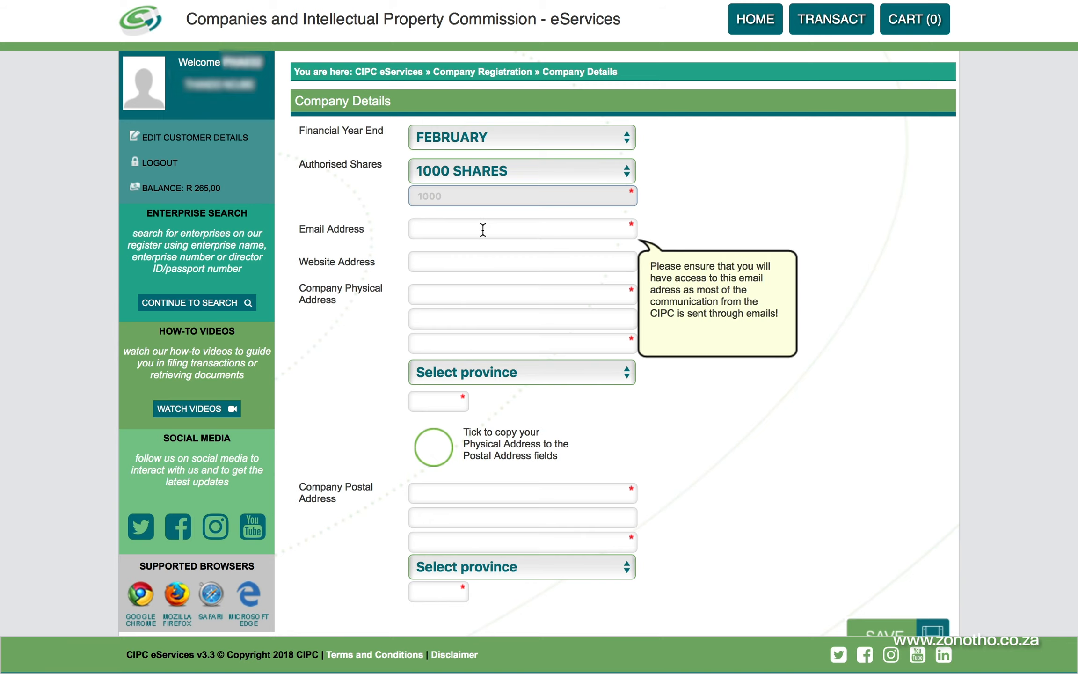
{"action": "left_click", "coordinate": [474, 262]}
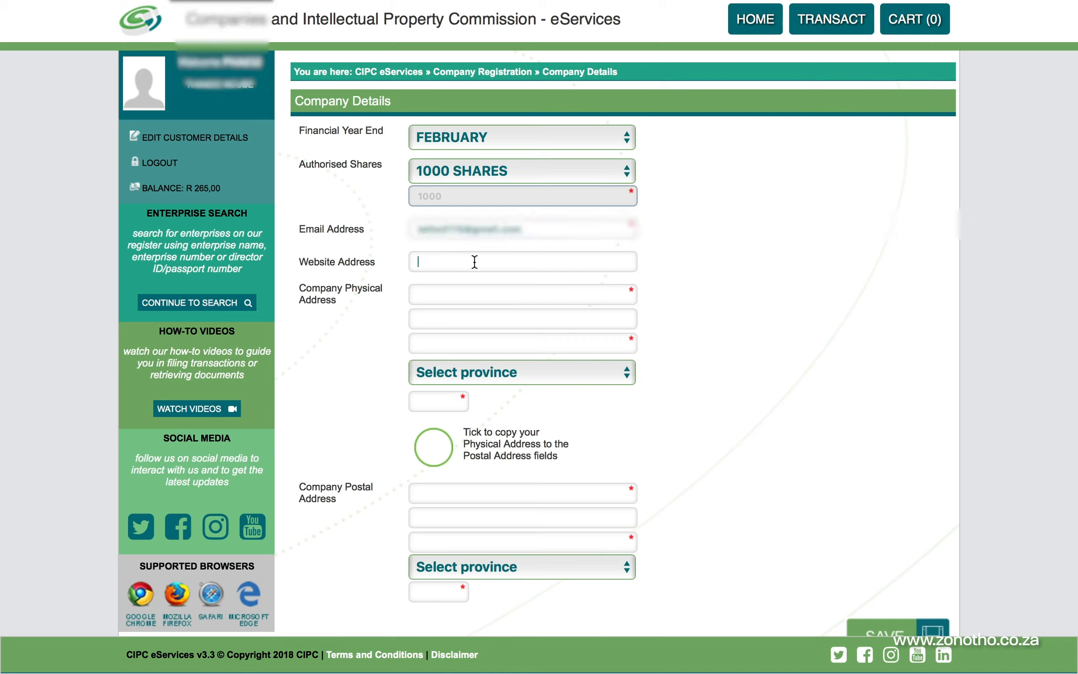
{"action": "left_click", "coordinate": [492, 287]}
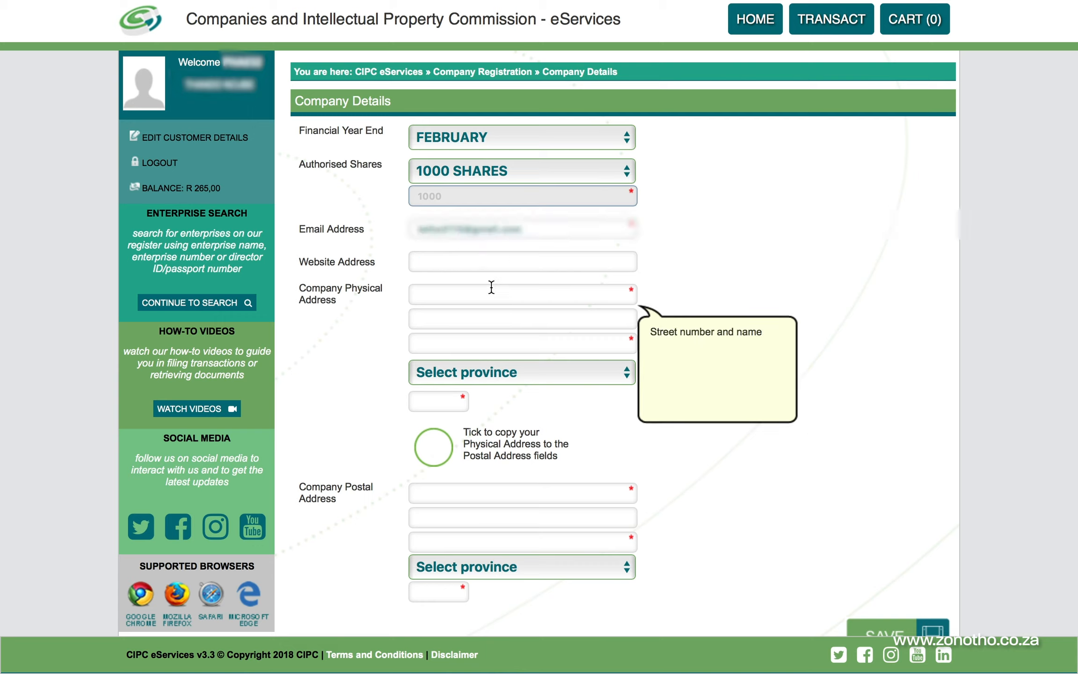
{"action": "type", "text": "123 Somewhere"}
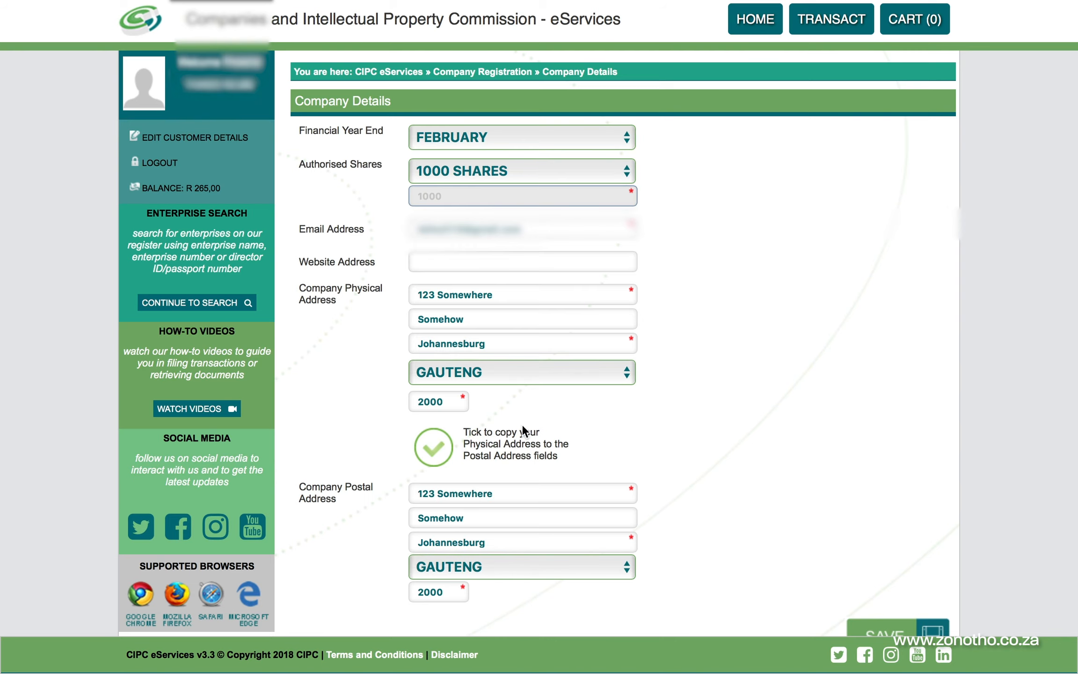
{"action": "scroll", "coordinate": [616, 431], "scroll_direction": "down", "scroll_amount": 1}
{"action": "scroll", "coordinate": [616, 427], "scroll_direction": "down", "scroll_amount": 1}
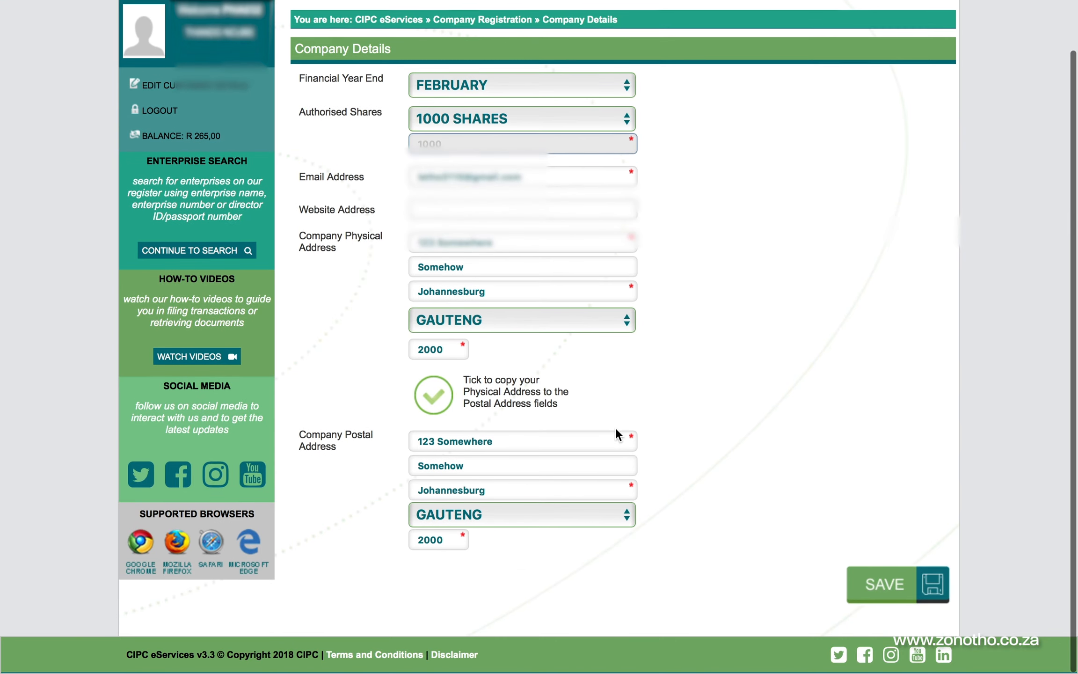
{"action": "left_click", "coordinate": [883, 583]}
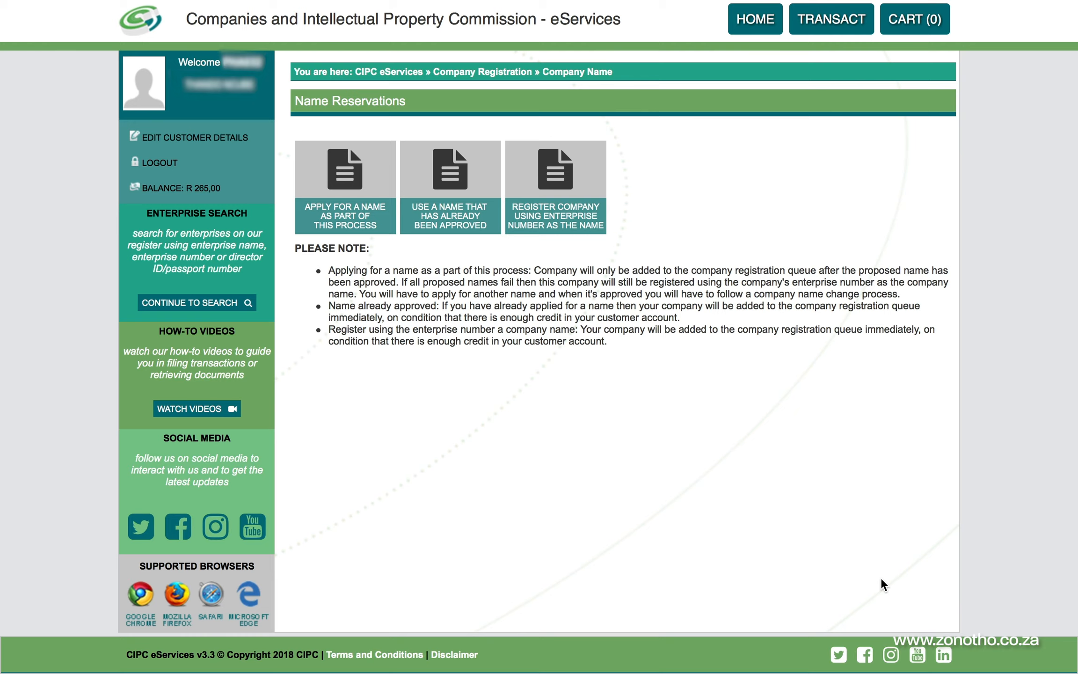
Choose to apply for a name in this process and enter the first proposed name 'Example'
{"action": "left_click", "coordinate": [343, 162]}
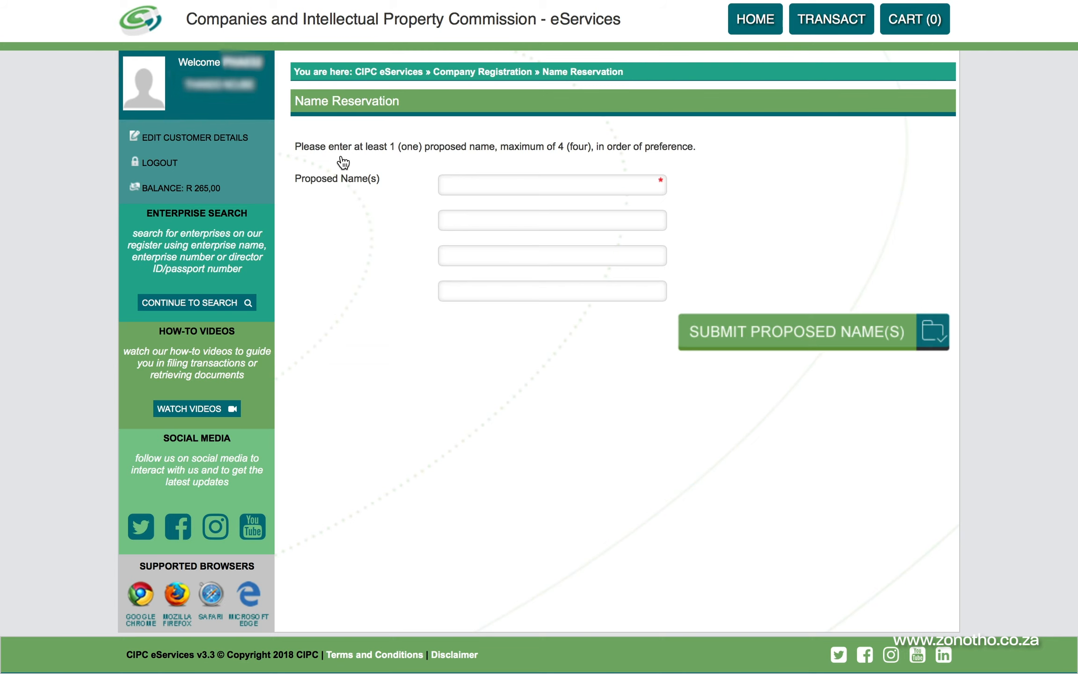
{"action": "left_click", "coordinate": [481, 179]}
{"action": "type", "text": "Example"}
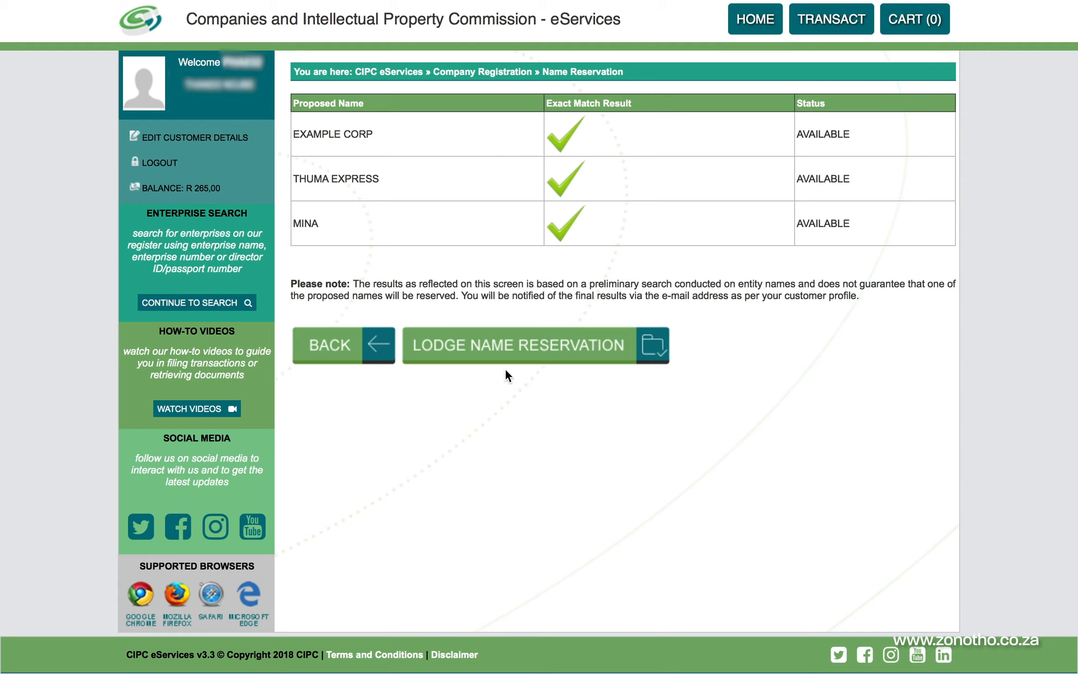
Lodge the proposed names for reservation under a tracking number, then continue to the Confirmation summary
{"action": "left_click", "coordinate": [564, 356]}
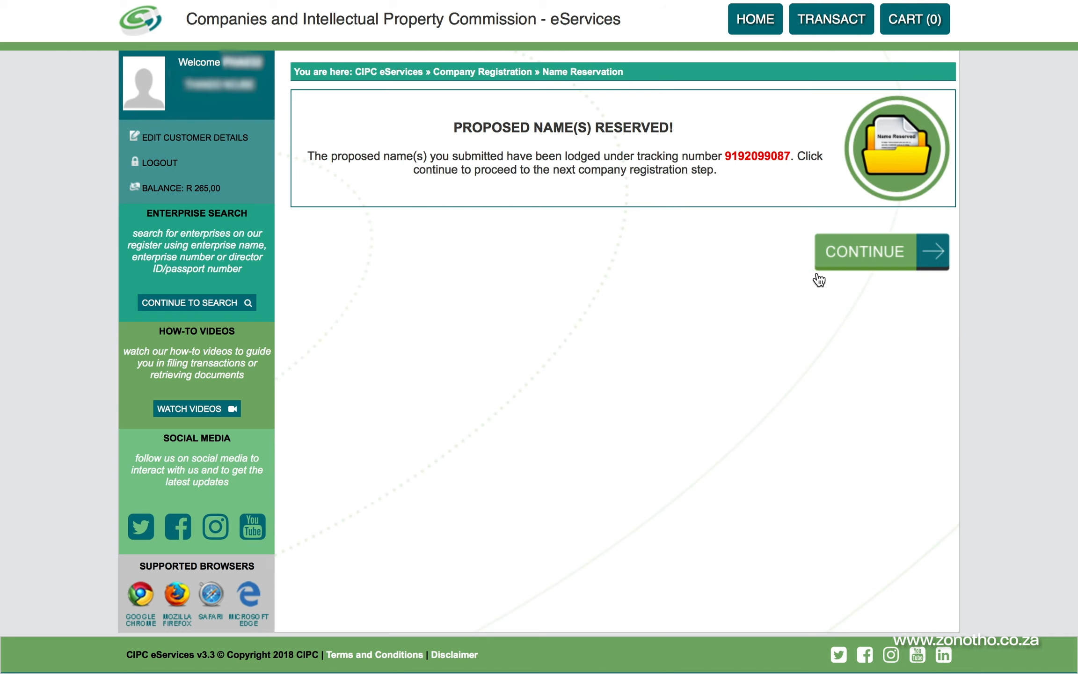
{"action": "left_click", "coordinate": [869, 259]}
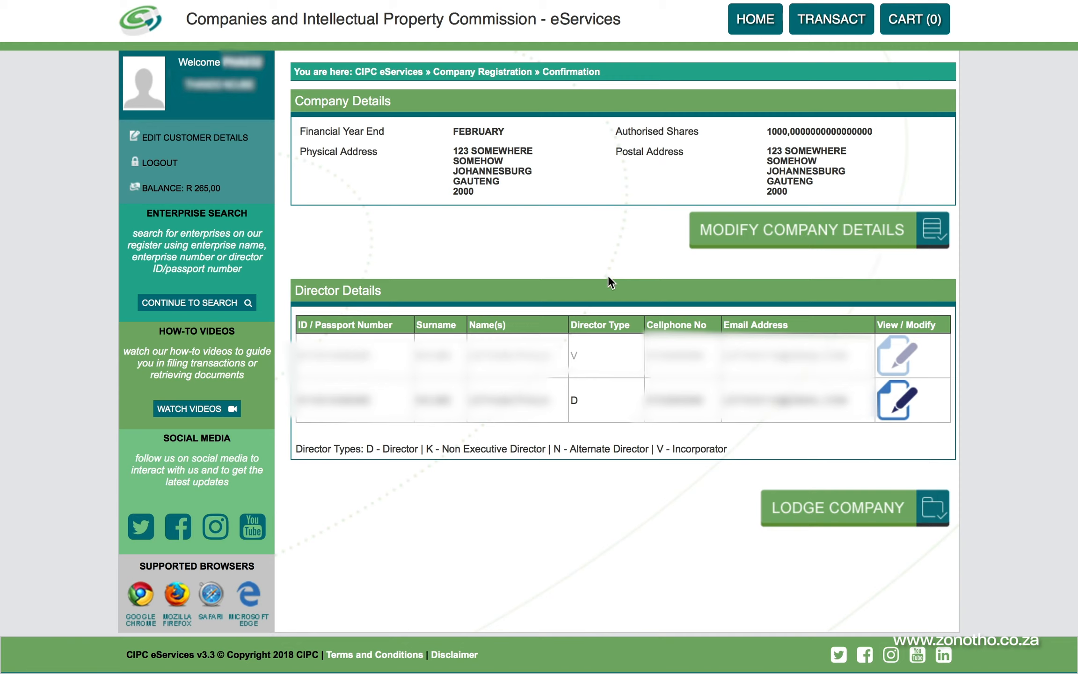
Submit the private company registration for lodging from the Confirmation summary
{"action": "left_click", "coordinate": [838, 510]}
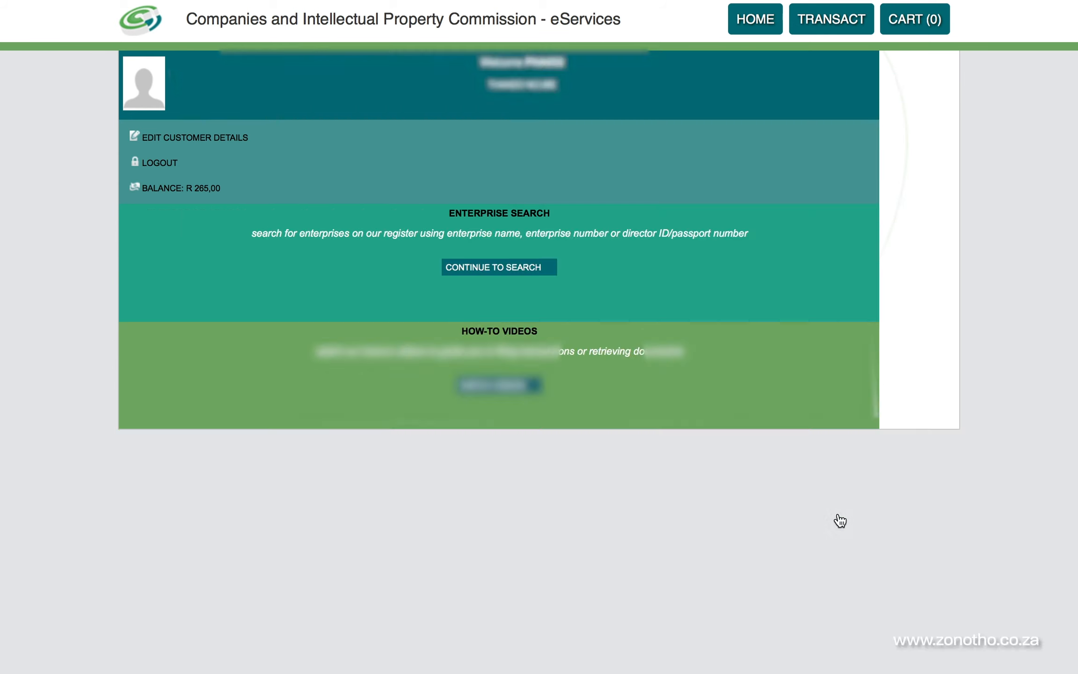